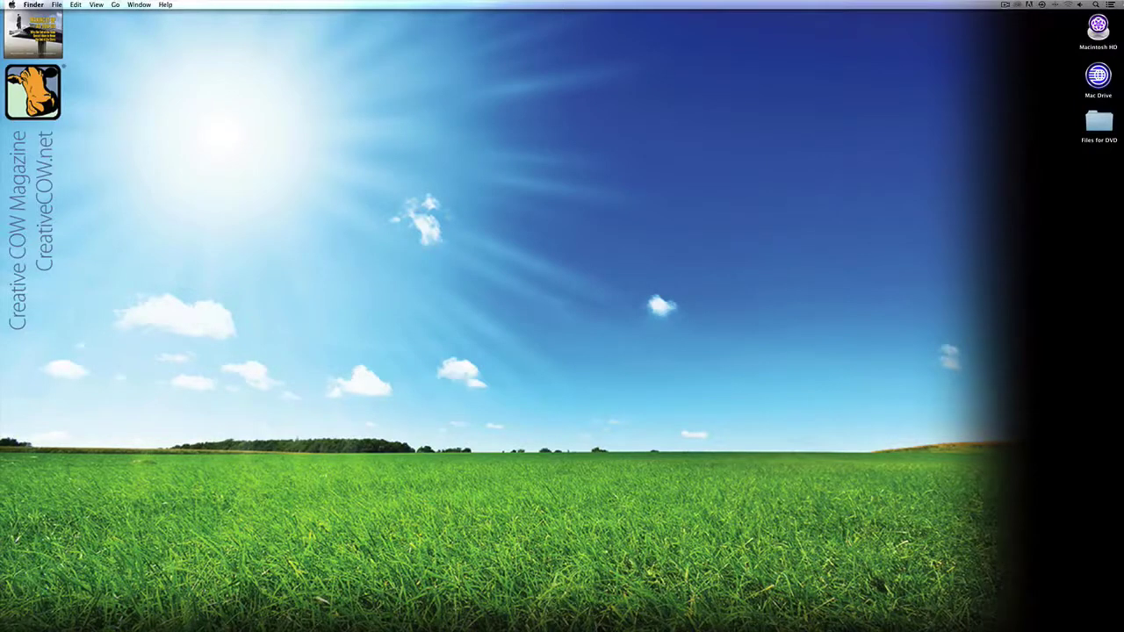
# Open the Files for DVD folder and Quick Look Anamorphic.mov, Letterbox.mov and Pan & Scan.mov
pyautogui.doubleClick(1099, 123)
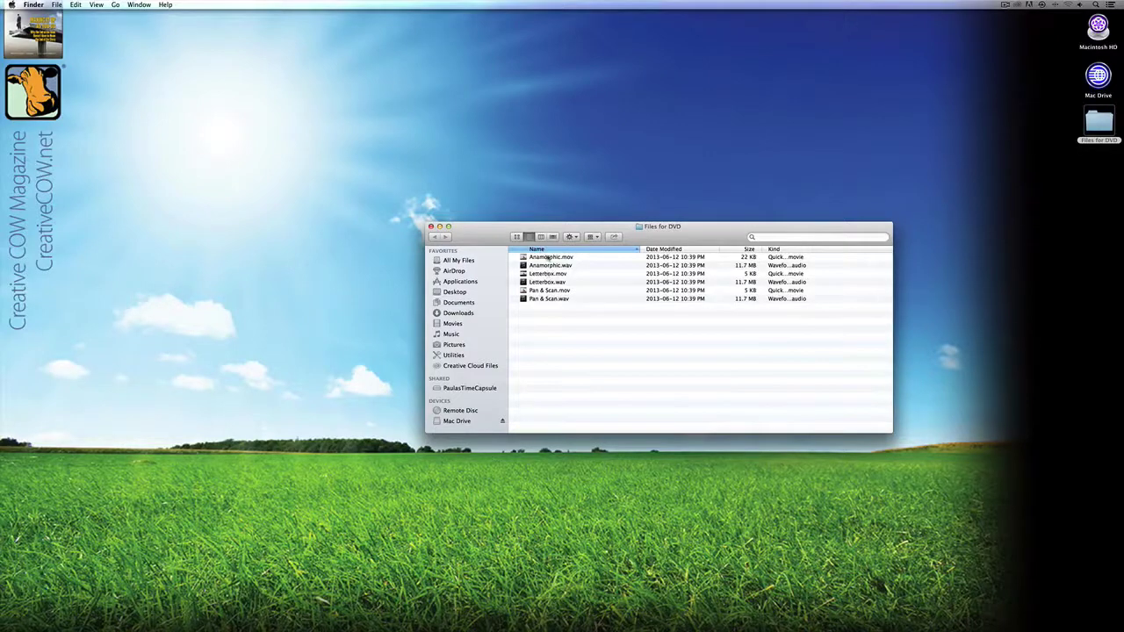
pyautogui.click(547, 258)
pyautogui.press('space')
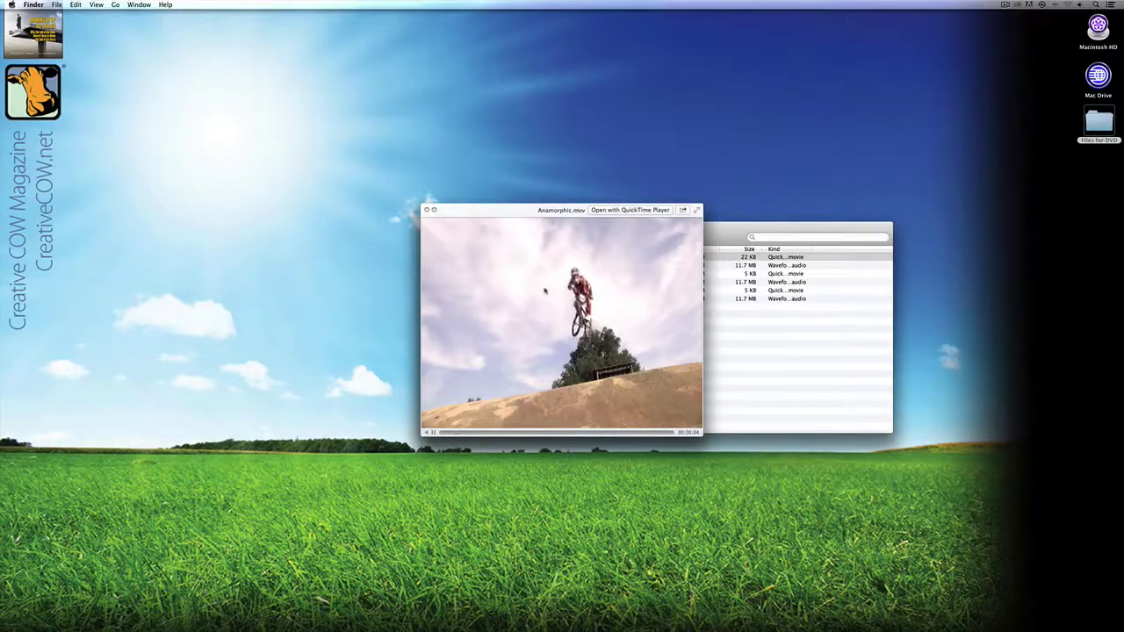
pyautogui.press('space')
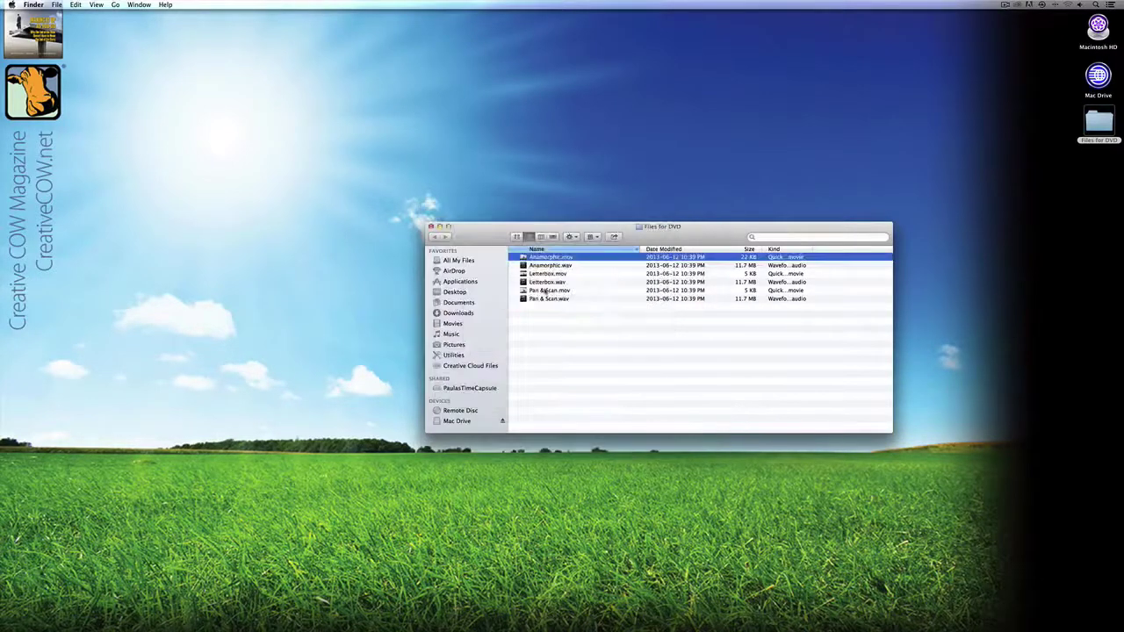
pyautogui.click(542, 273)
pyautogui.press('space')
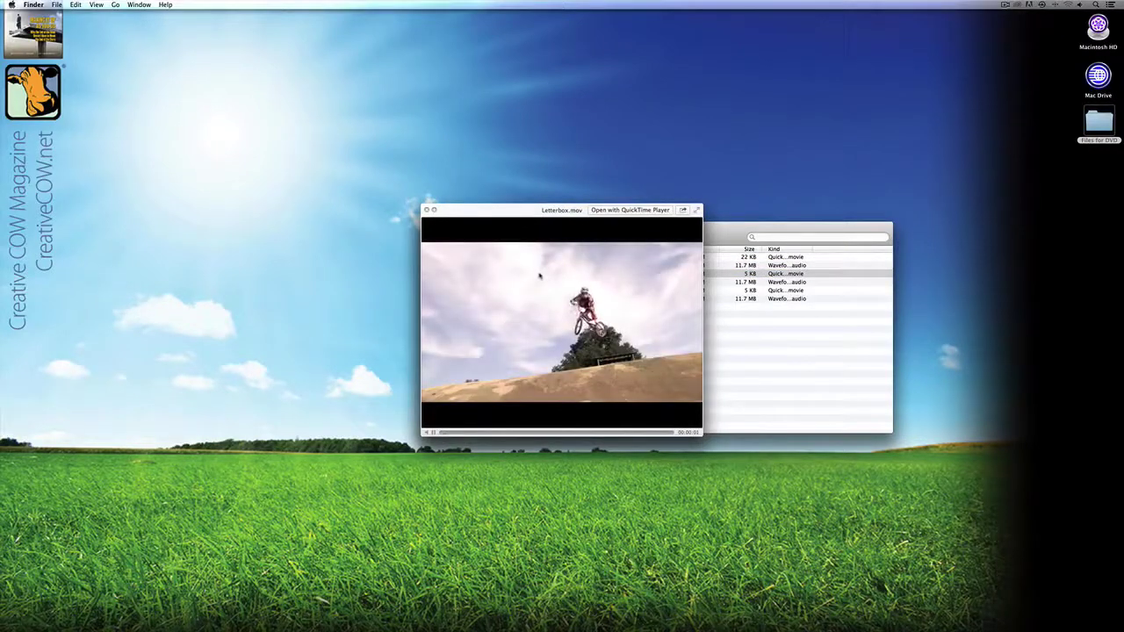
pyautogui.press('space')
pyautogui.click(541, 291)
pyautogui.press('space')
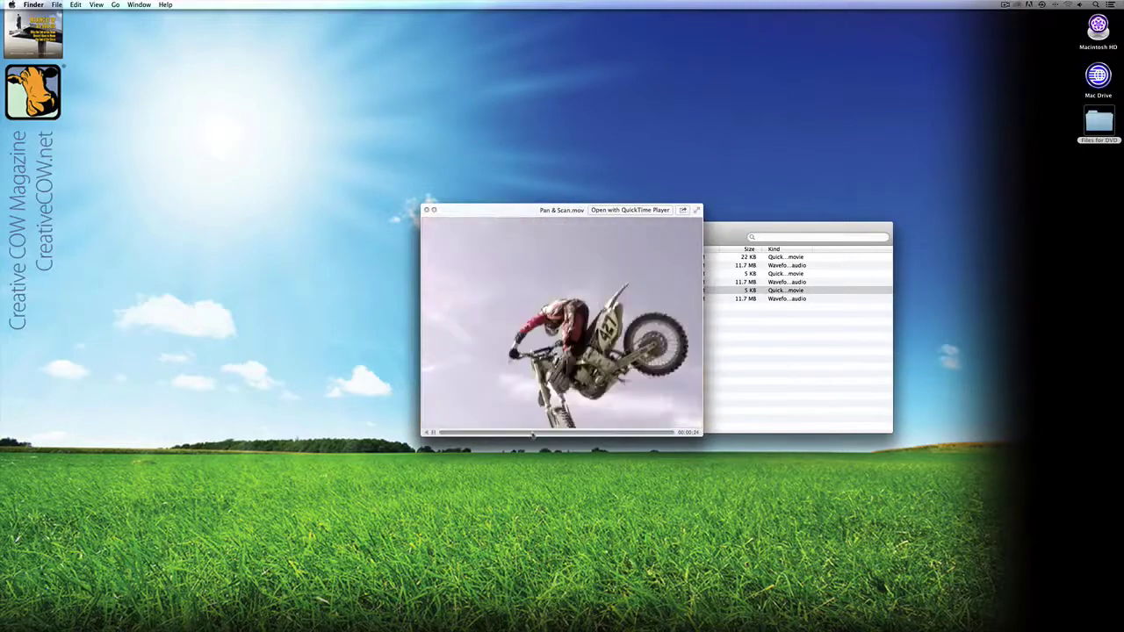
pyautogui.press('space')
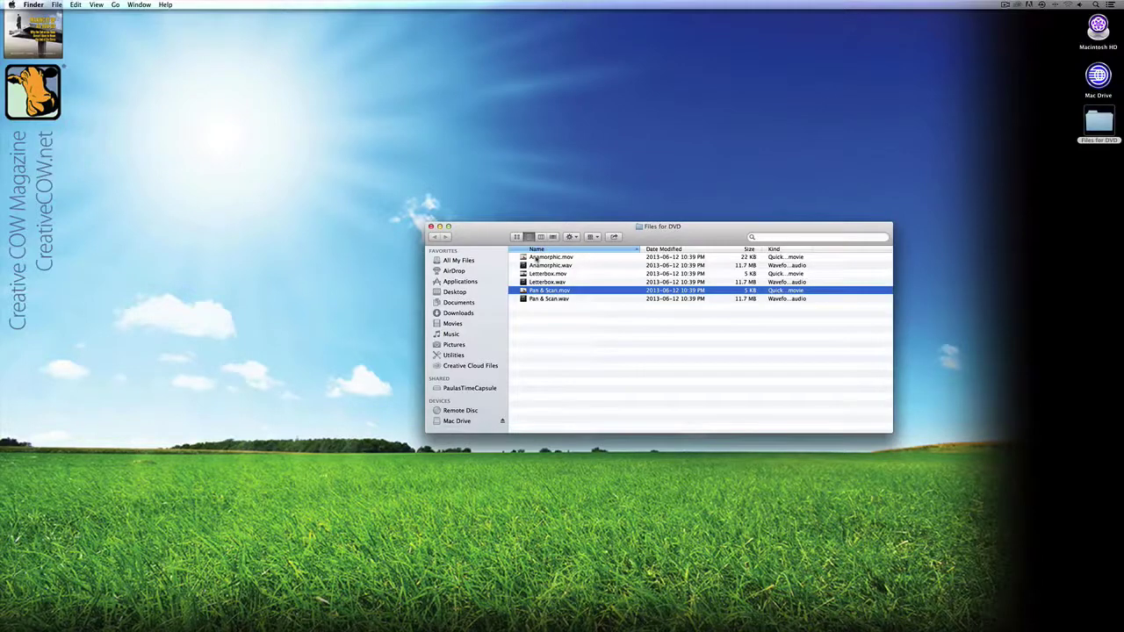
# Close the Files for DVD window, launch Compressor from the Dock and cancel the template chooser
pyautogui.click(430, 227)
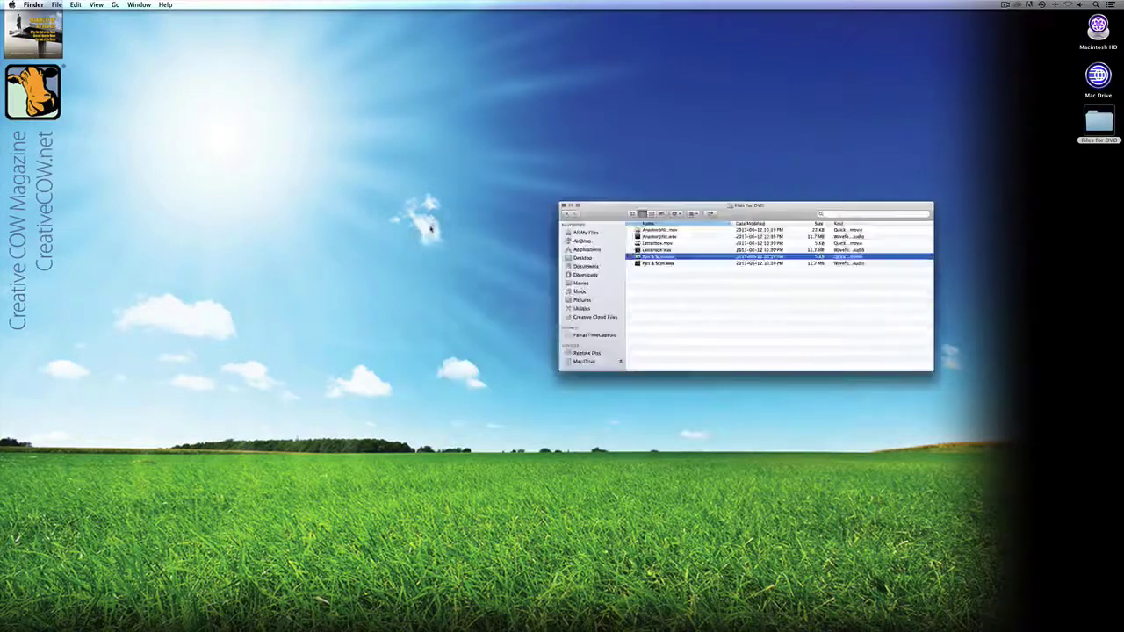
pyautogui.click(430, 242)
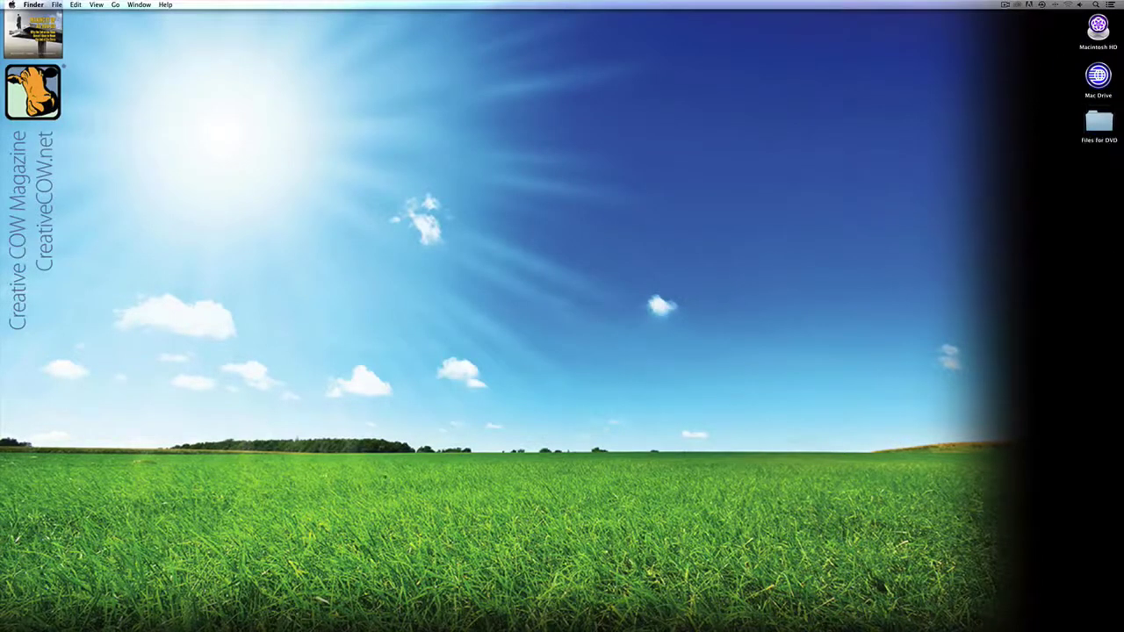
pyautogui.moveTo(304, 615)
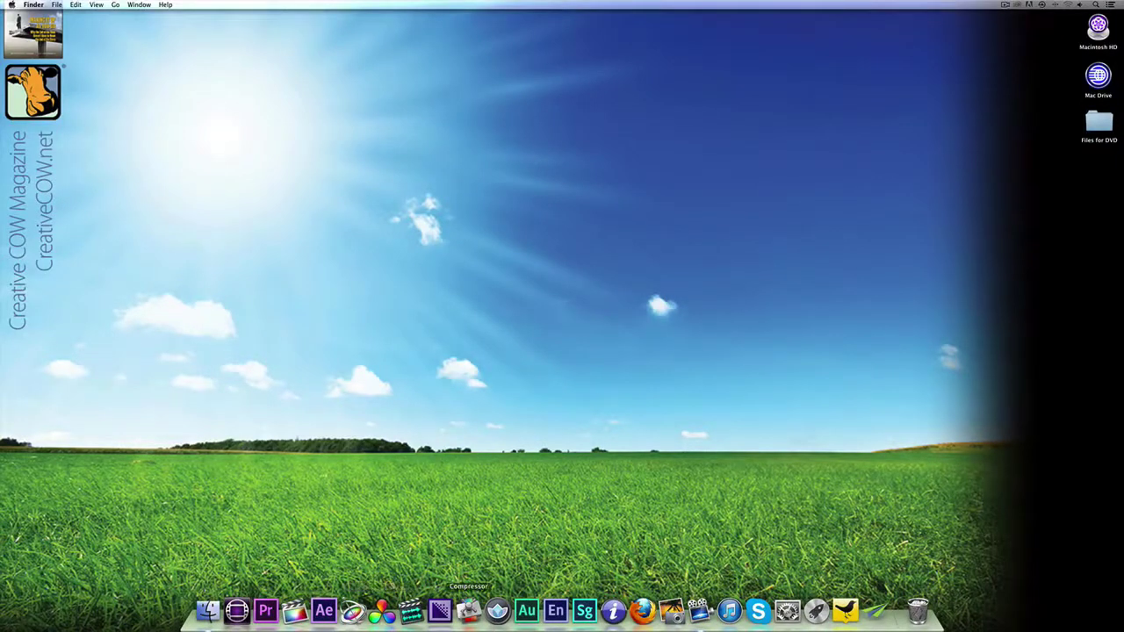
pyautogui.click(468, 612)
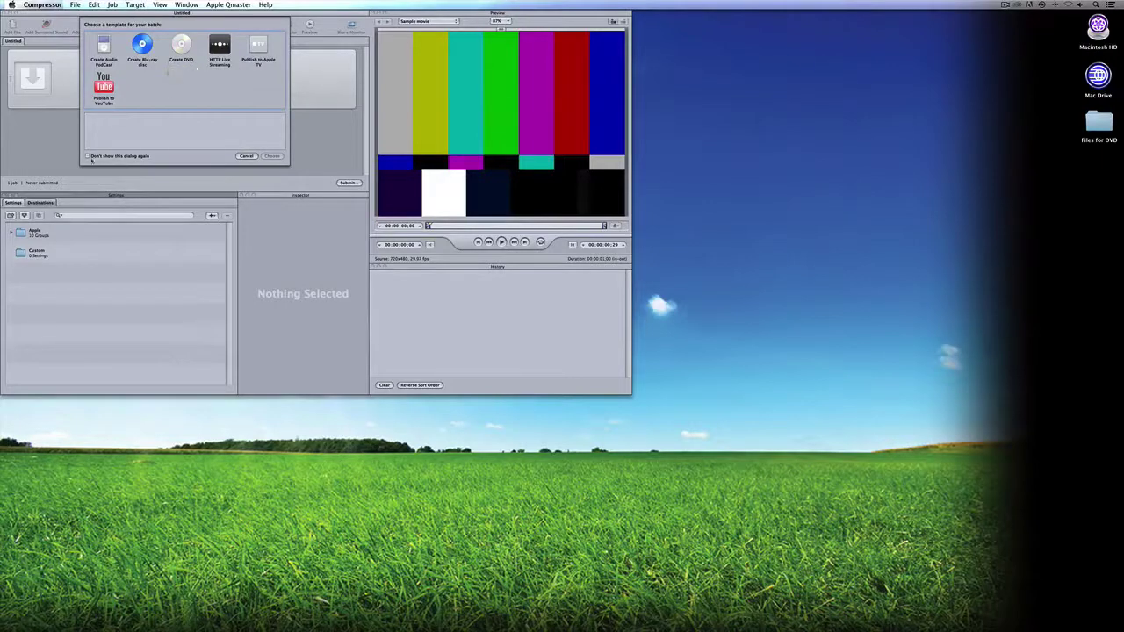
pyautogui.click(246, 157)
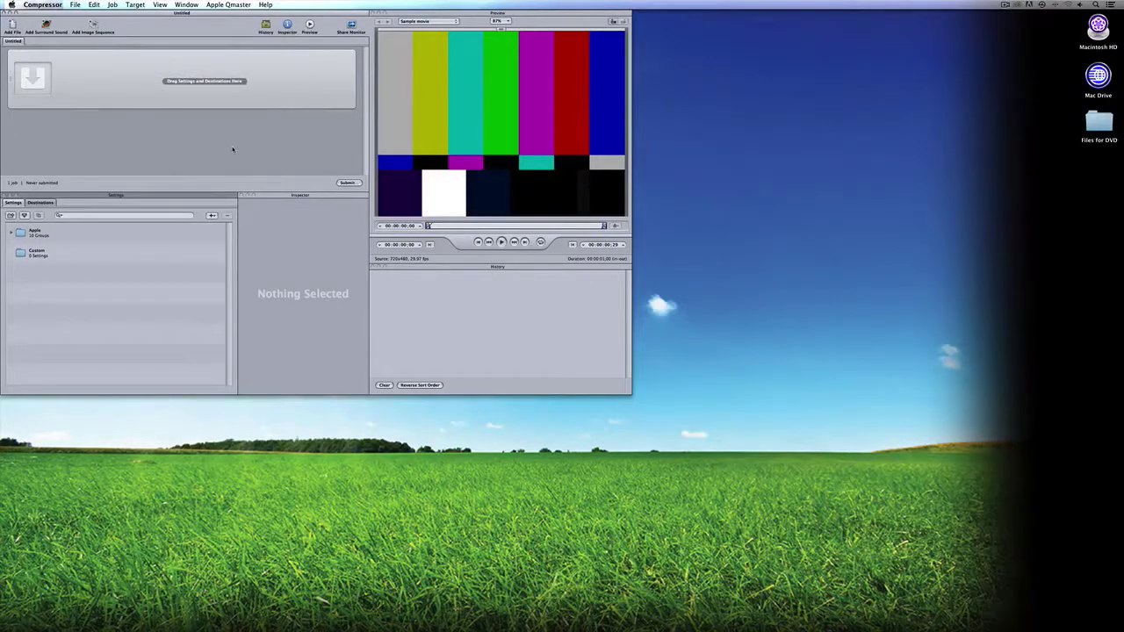
# Inspect the MPEG-2 for DVD, H.264 for Blu-ray and Dolby Digital Professional presets under Apple > Disc Burning
pyautogui.click(12, 232)
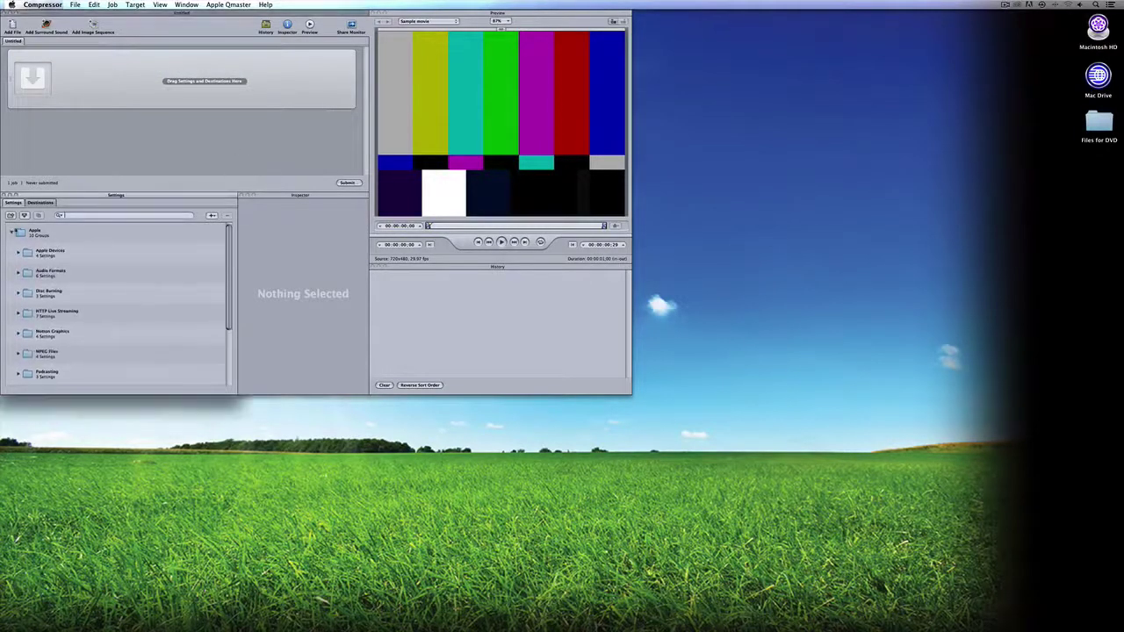
pyautogui.scroll(-3, 26, 266)
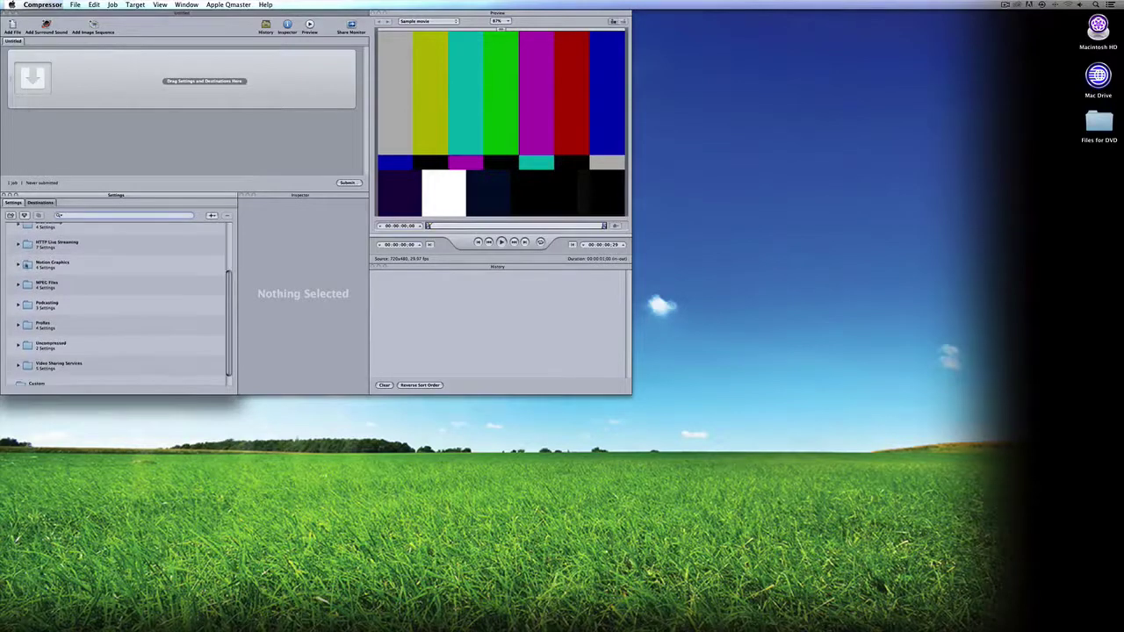
pyautogui.scroll(3, 26, 264)
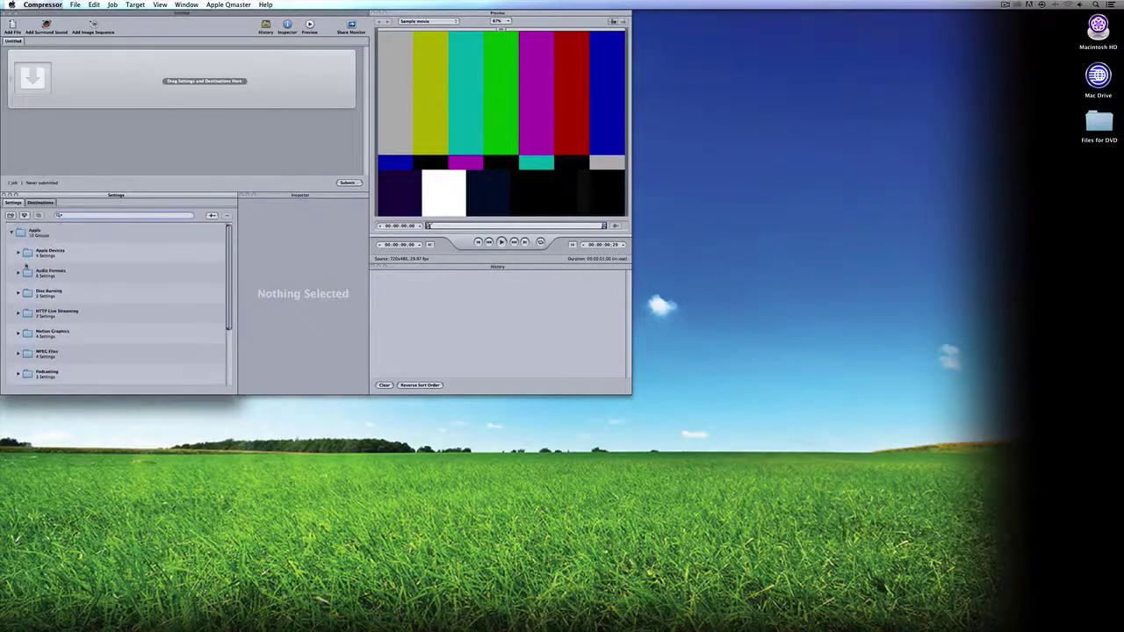
pyautogui.click(18, 296)
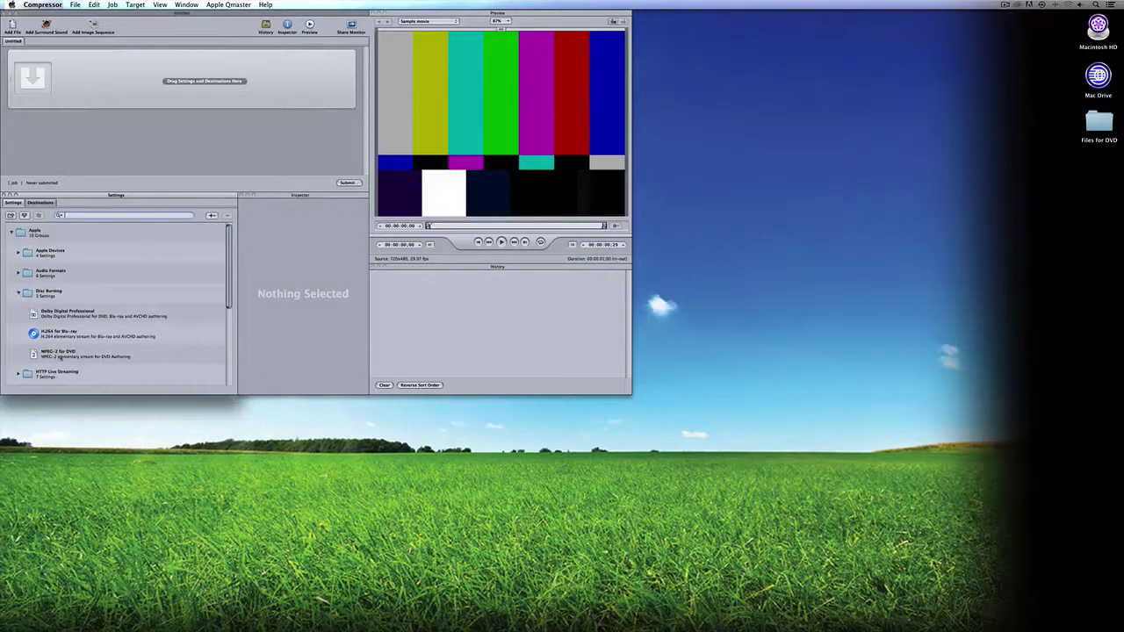
pyautogui.click(64, 356)
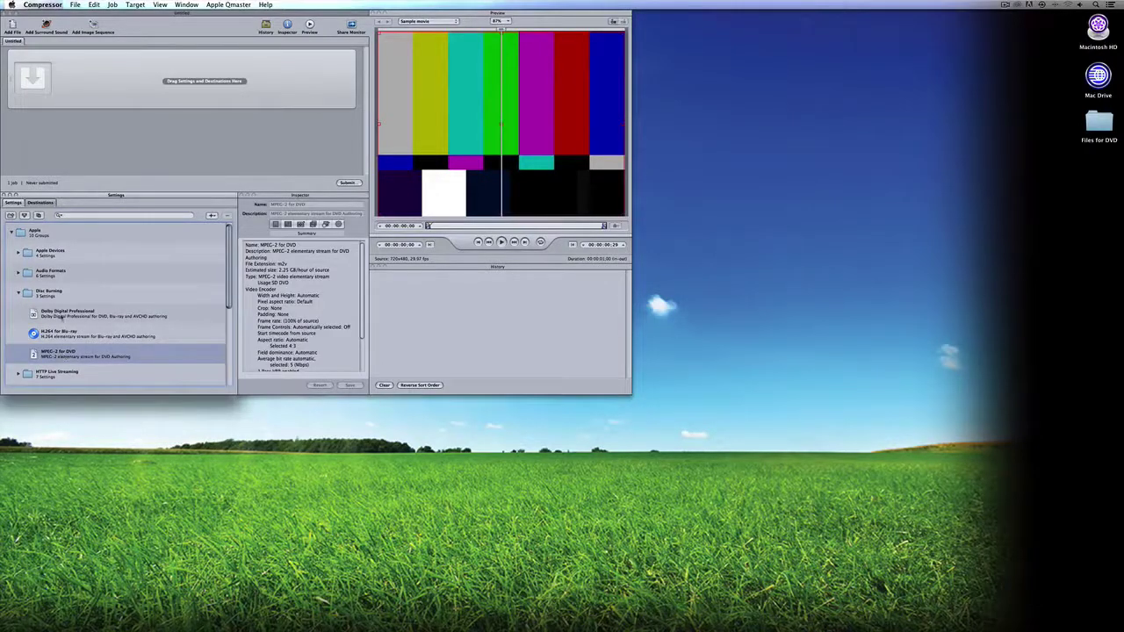
pyautogui.click(60, 334)
pyautogui.click(88, 314)
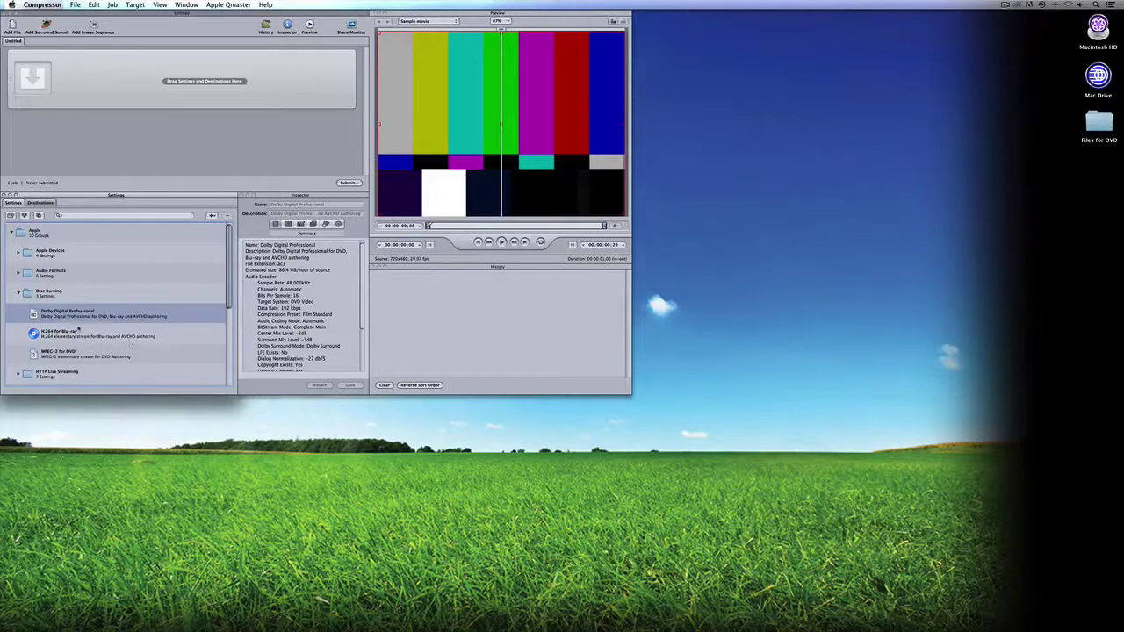
pyautogui.click(19, 293)
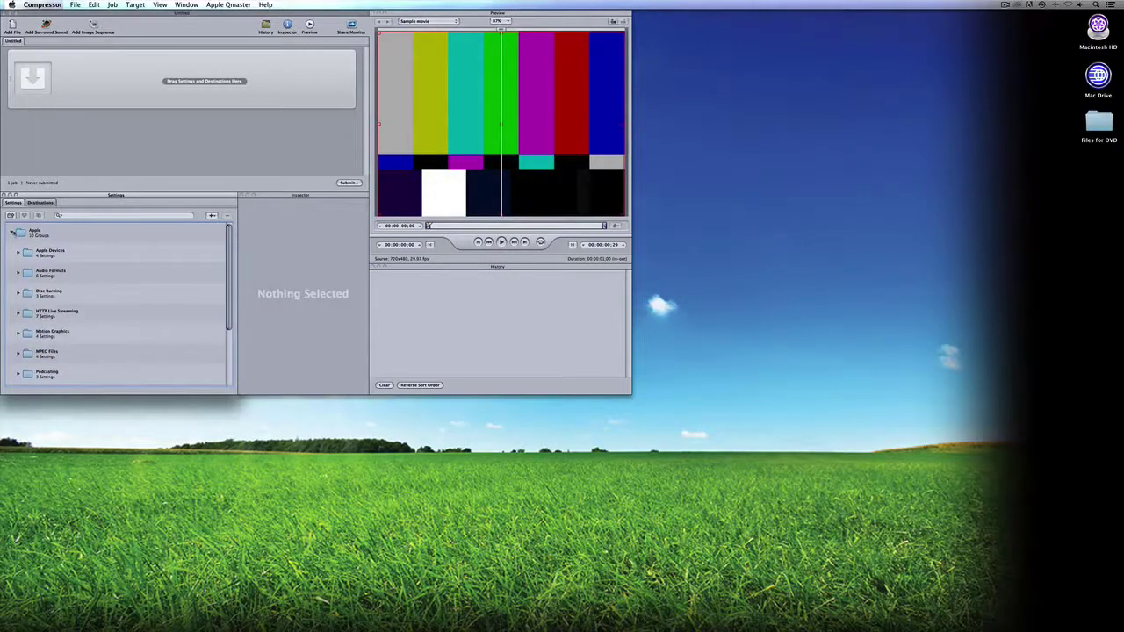
pyautogui.click(12, 232)
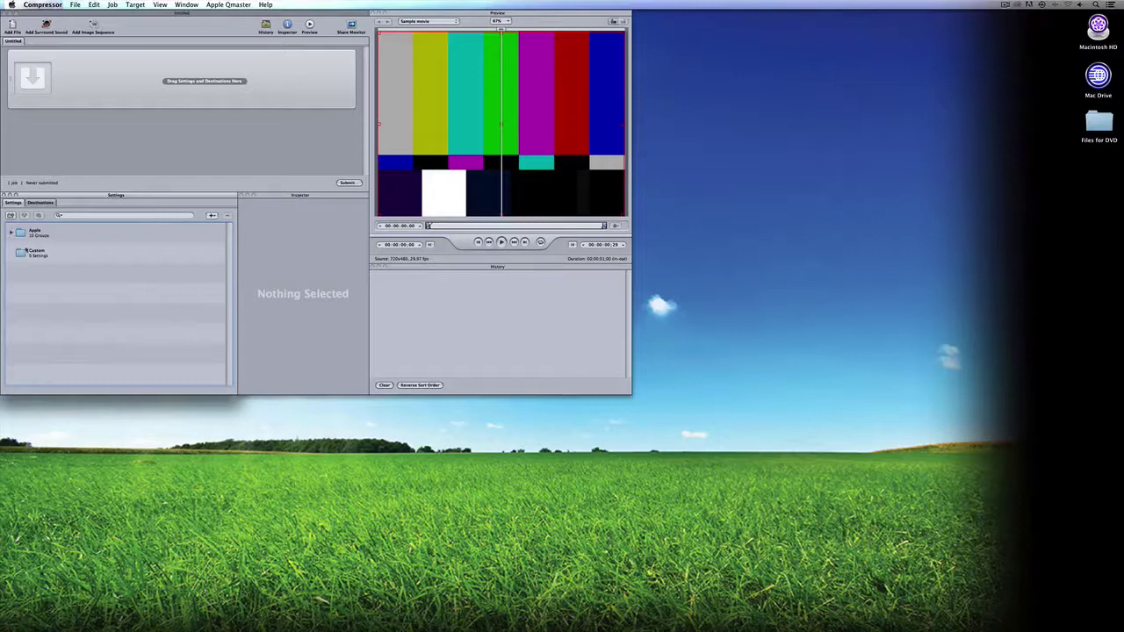
# Add a new custom MPEG-2 setting and name it '16x9 for DVD'
pyautogui.click(212, 215)
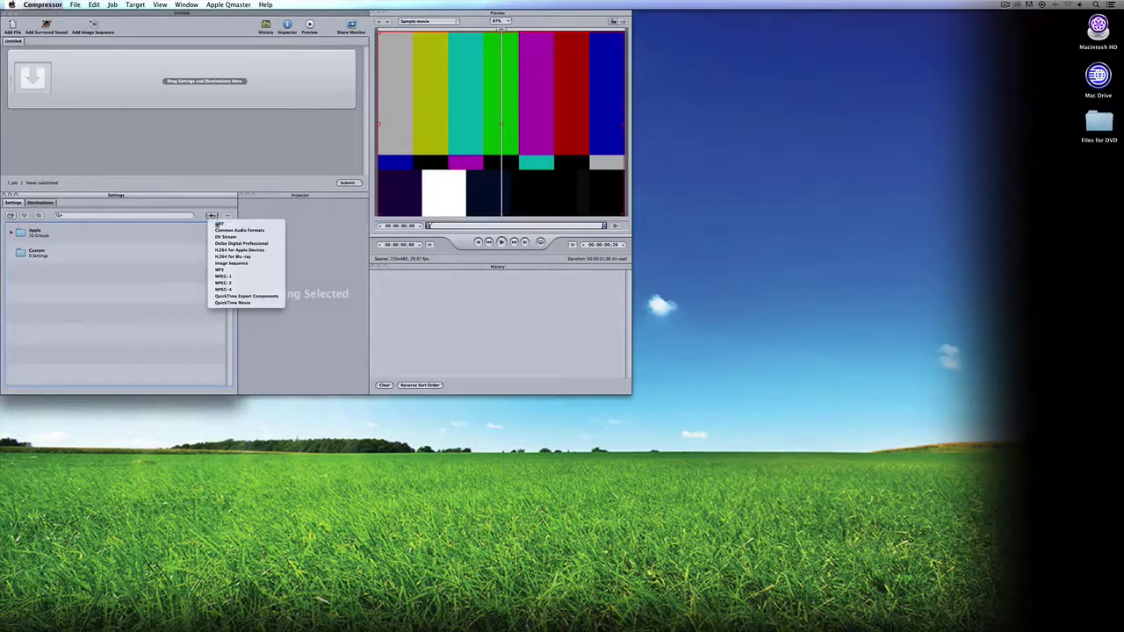
pyautogui.click(224, 283)
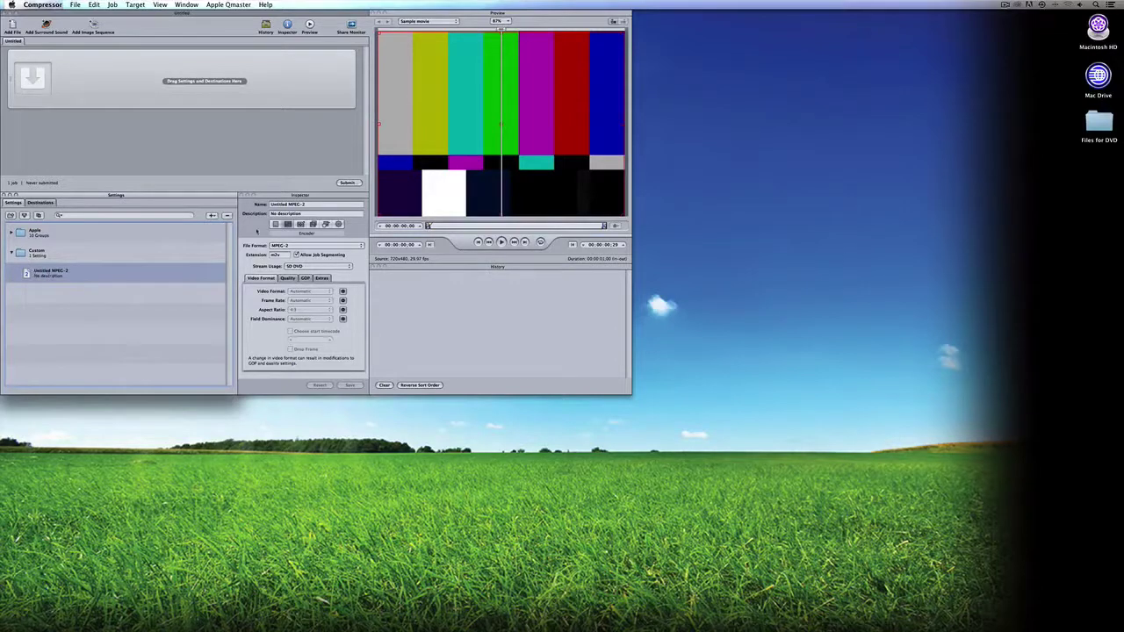
pyautogui.press('Tab')
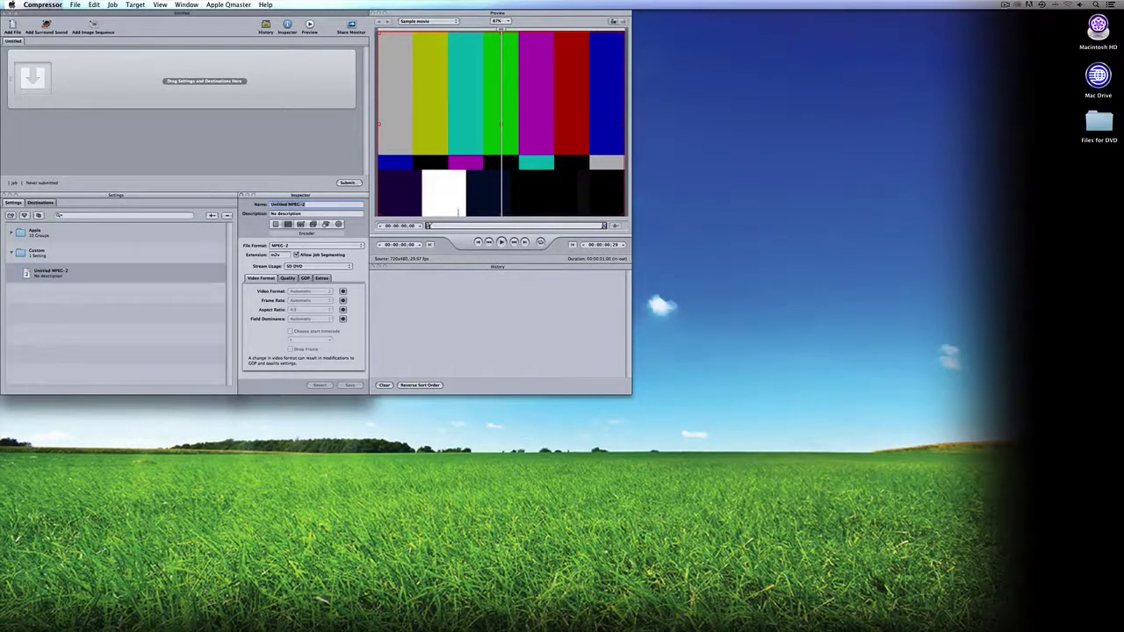
pyautogui.write('16x9 for DVD')
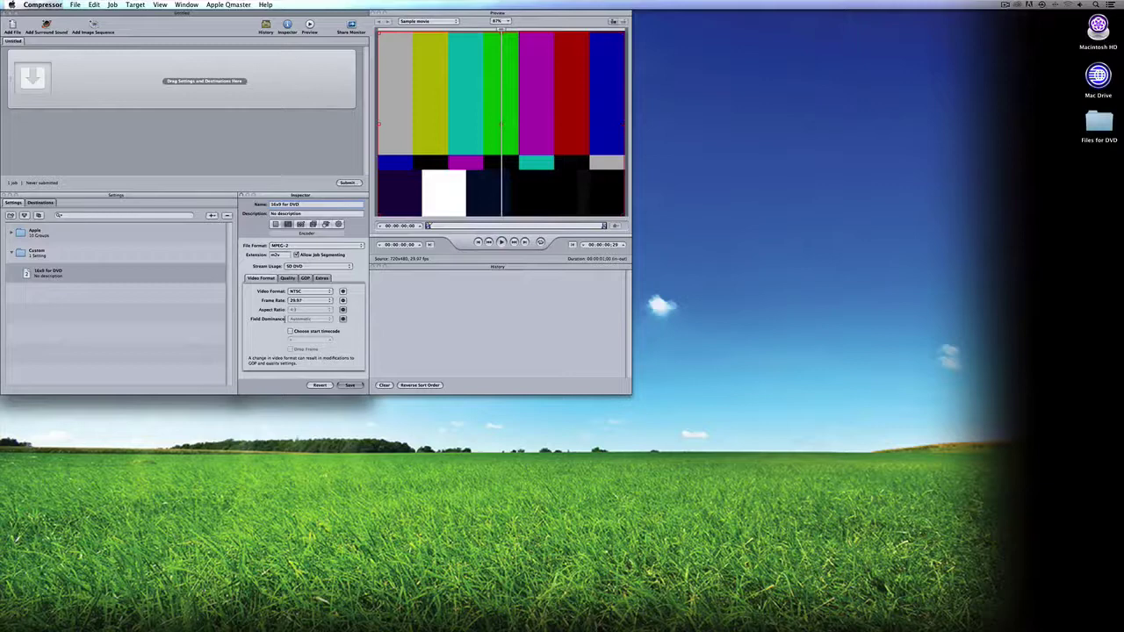
# Set the frame rate to 23.98 and the aspect ratio to 16:9
pyautogui.click(309, 300)
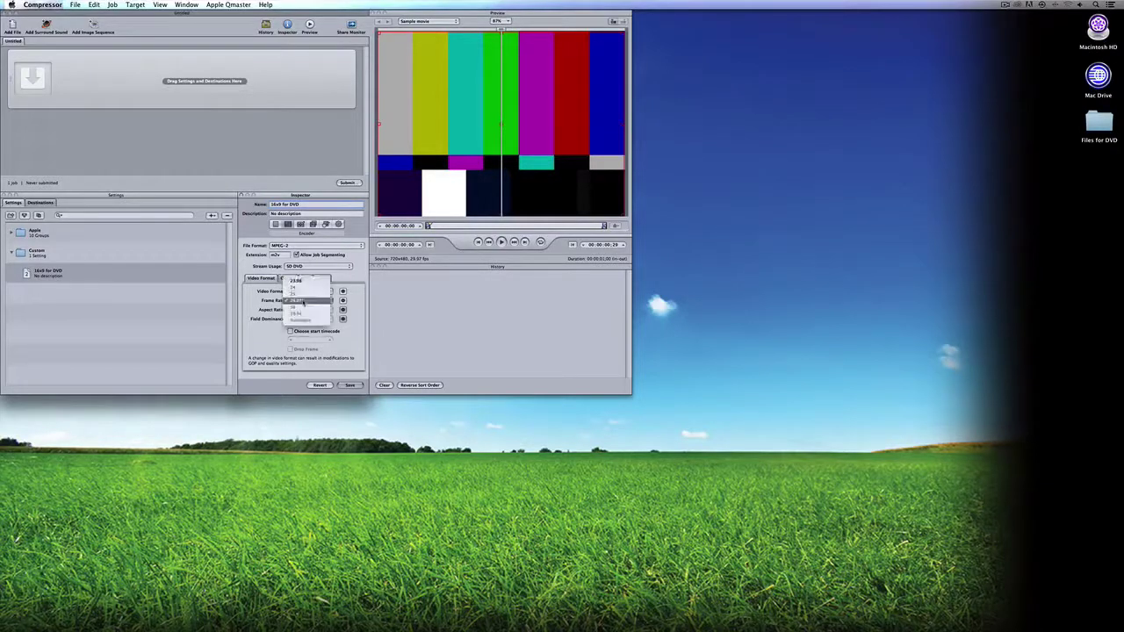
pyautogui.click(306, 281)
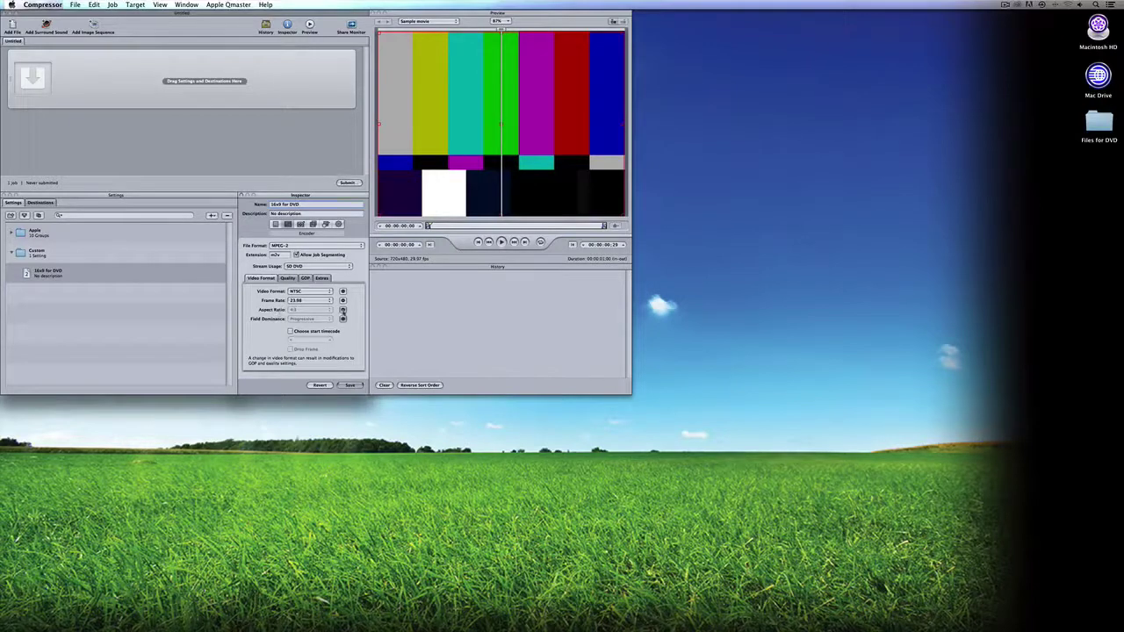
pyautogui.click(343, 310)
pyautogui.click(307, 310)
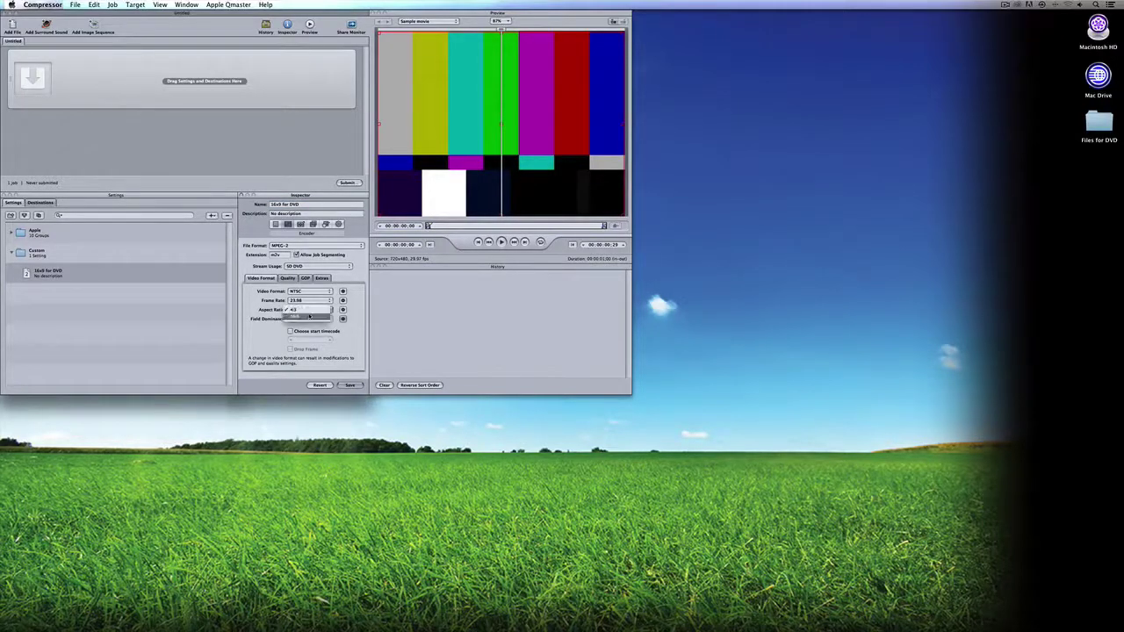
pyautogui.click(309, 318)
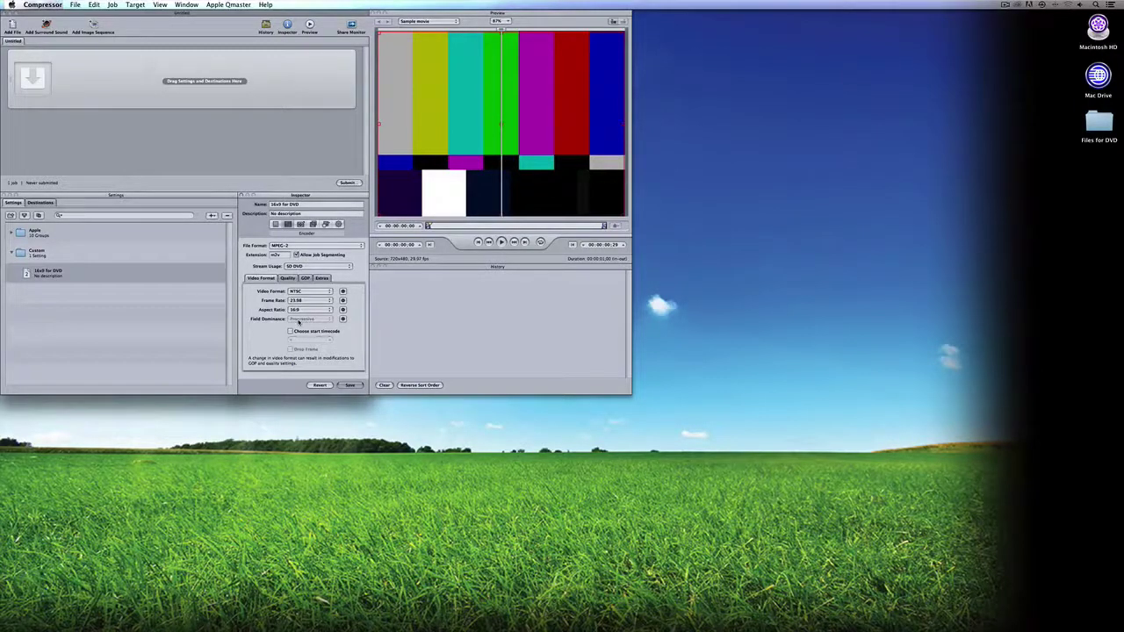
# Return the frame rate to 29.97 and keep progressive field dominance
pyautogui.click(306, 300)
pyautogui.click(295, 321)
pyautogui.click(322, 320)
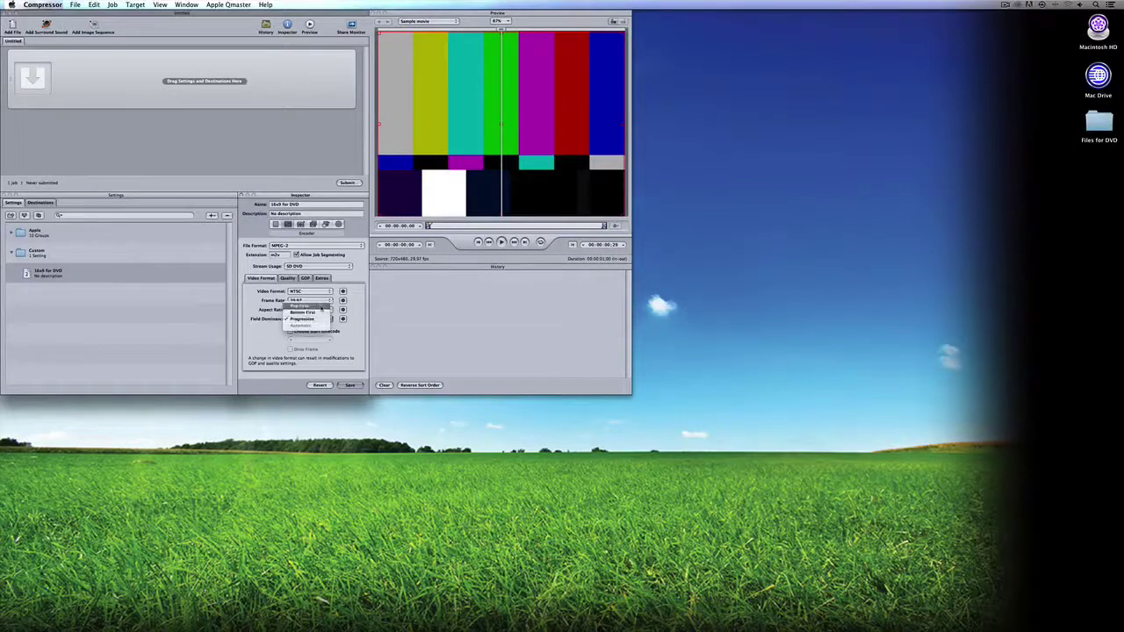
pyautogui.click(326, 319)
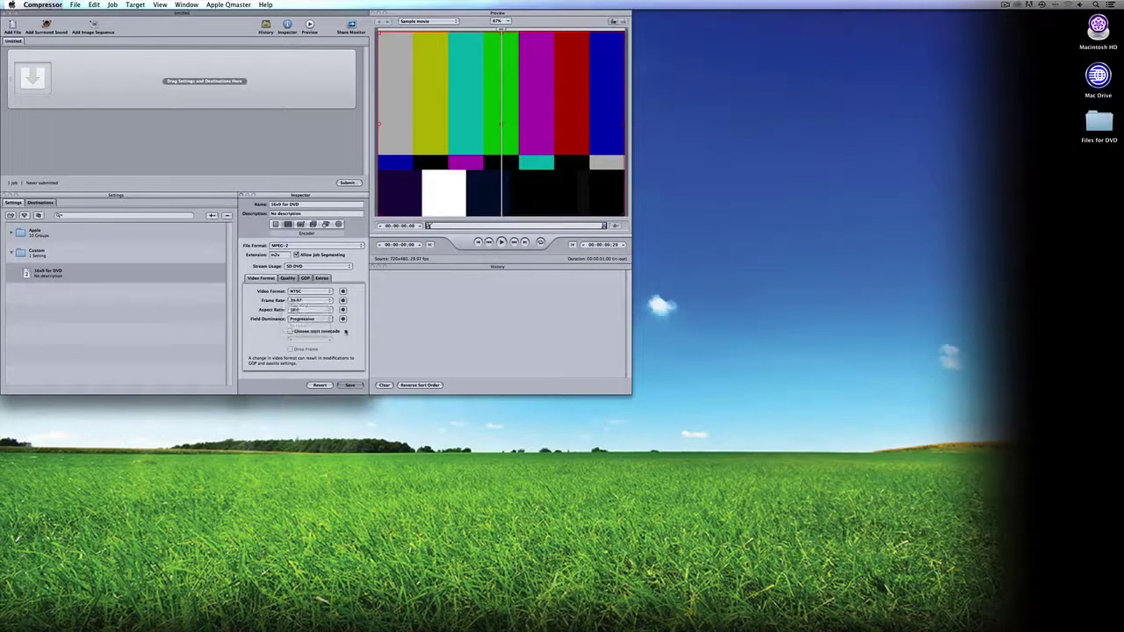
pyautogui.click(316, 300)
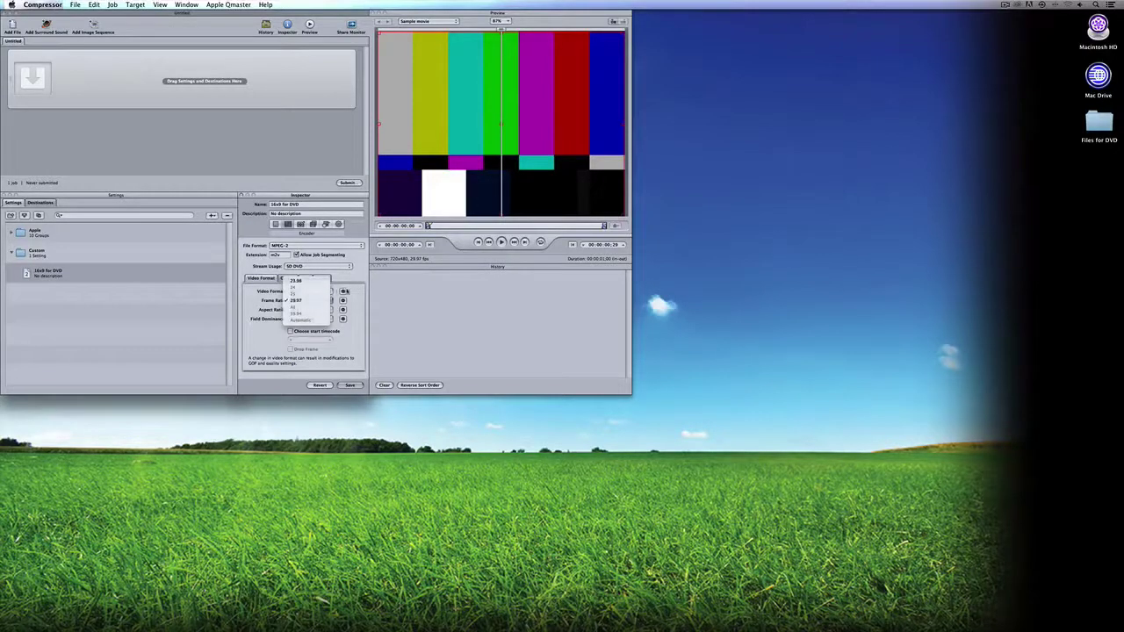
pyautogui.click(309, 301)
# Try PAL, switch the video format back to NTSC, and set the frame rate to 23.98
pyautogui.click(289, 291)
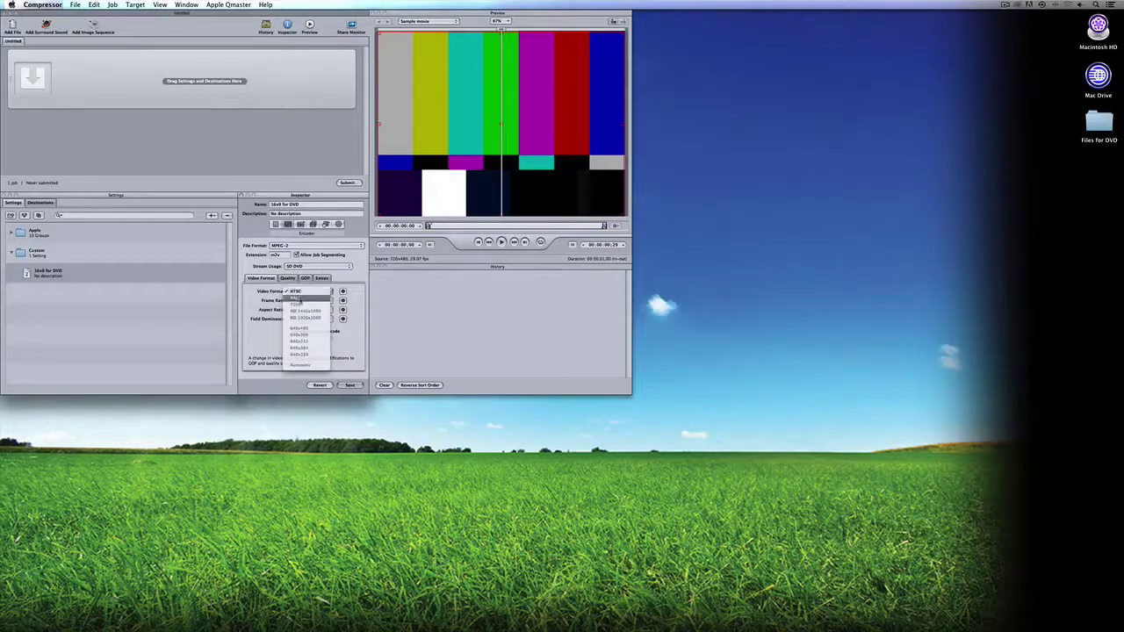
pyautogui.click(300, 300)
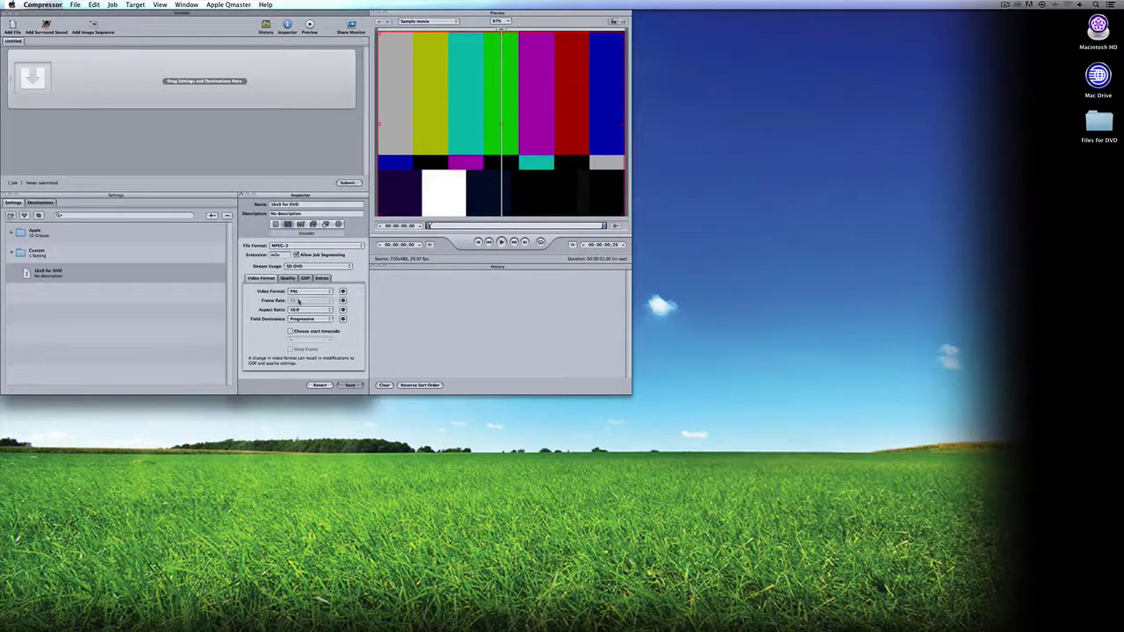
pyautogui.click(312, 292)
pyautogui.click(312, 285)
pyautogui.click(311, 300)
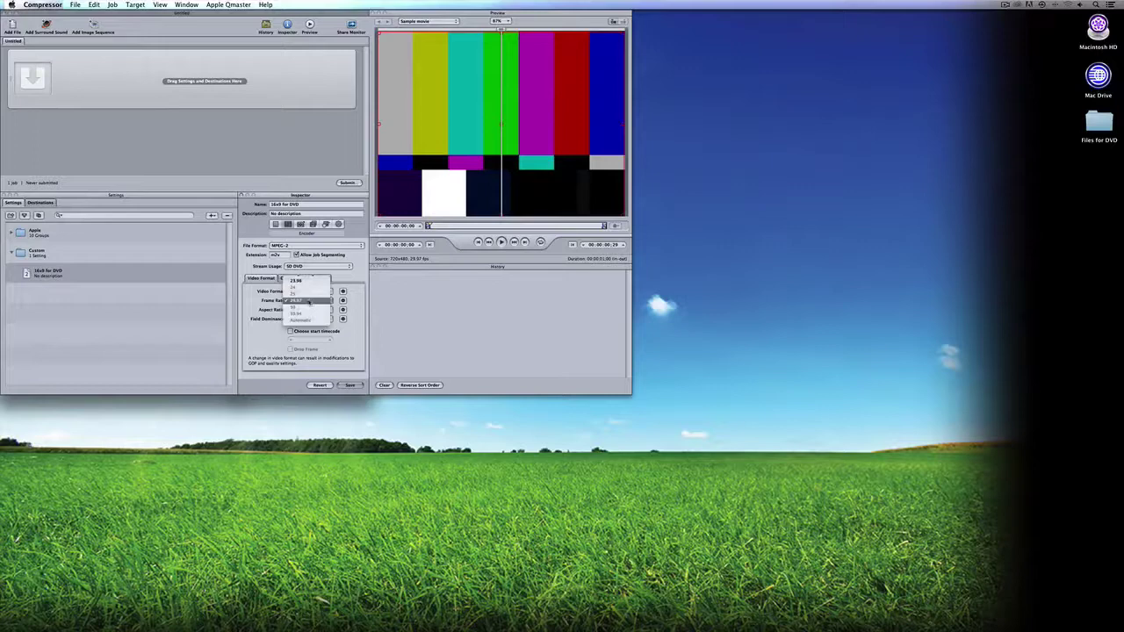
pyautogui.click(358, 279)
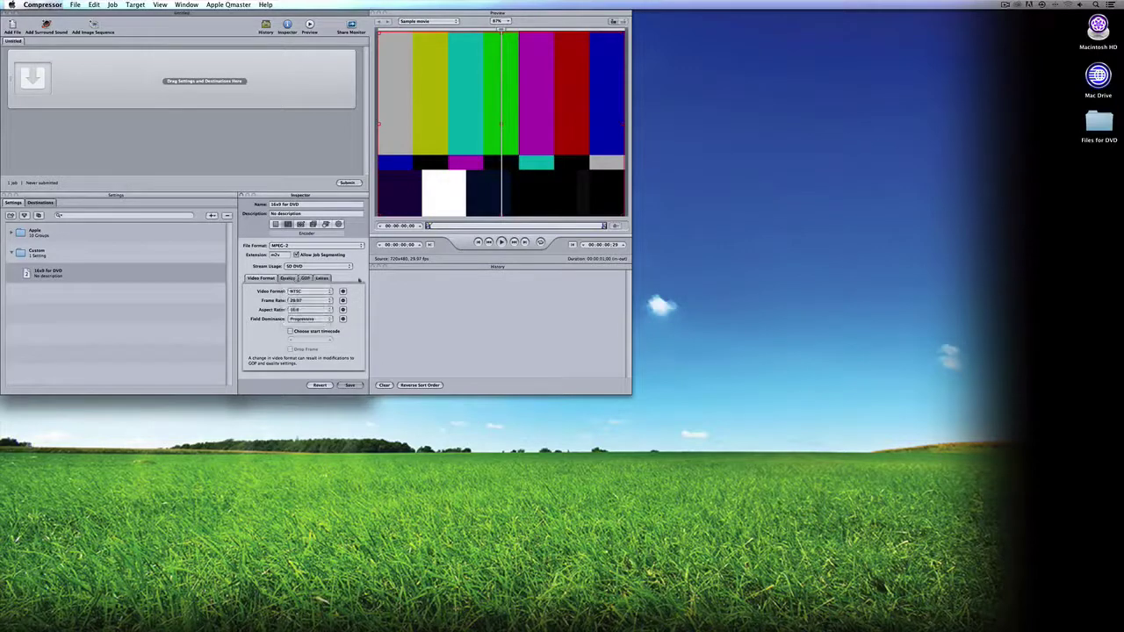
pyautogui.click(312, 300)
pyautogui.click(307, 282)
# Toggle the custom start timecode off again and set the encoding mode to One pass VBR
pyautogui.click(291, 331)
pyautogui.click(290, 331)
pyautogui.click(288, 278)
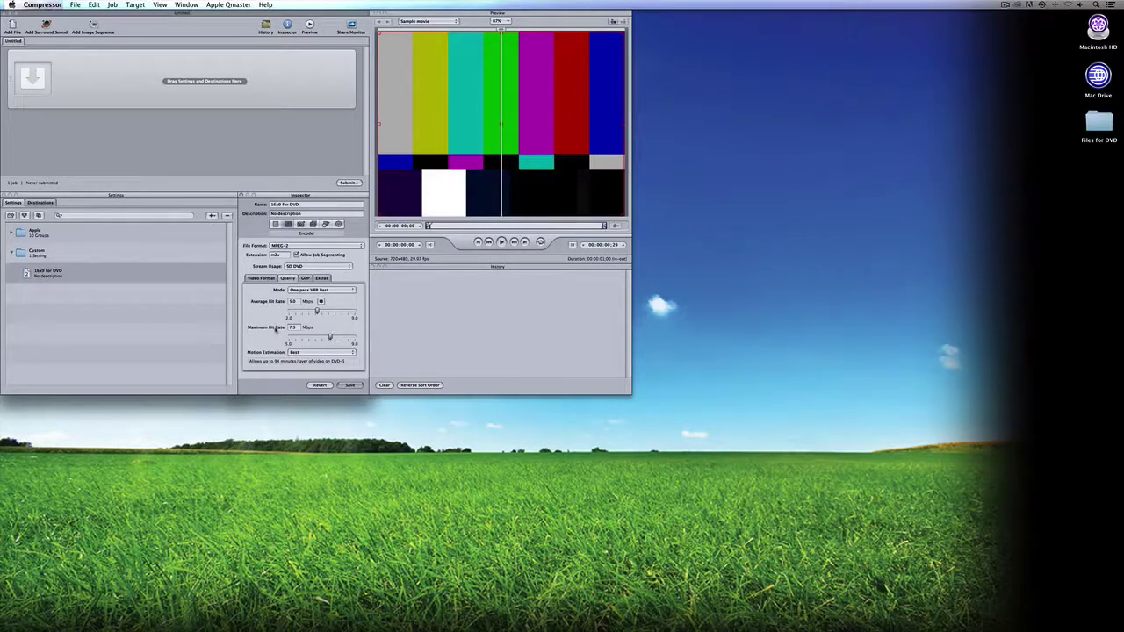
pyautogui.click(329, 290)
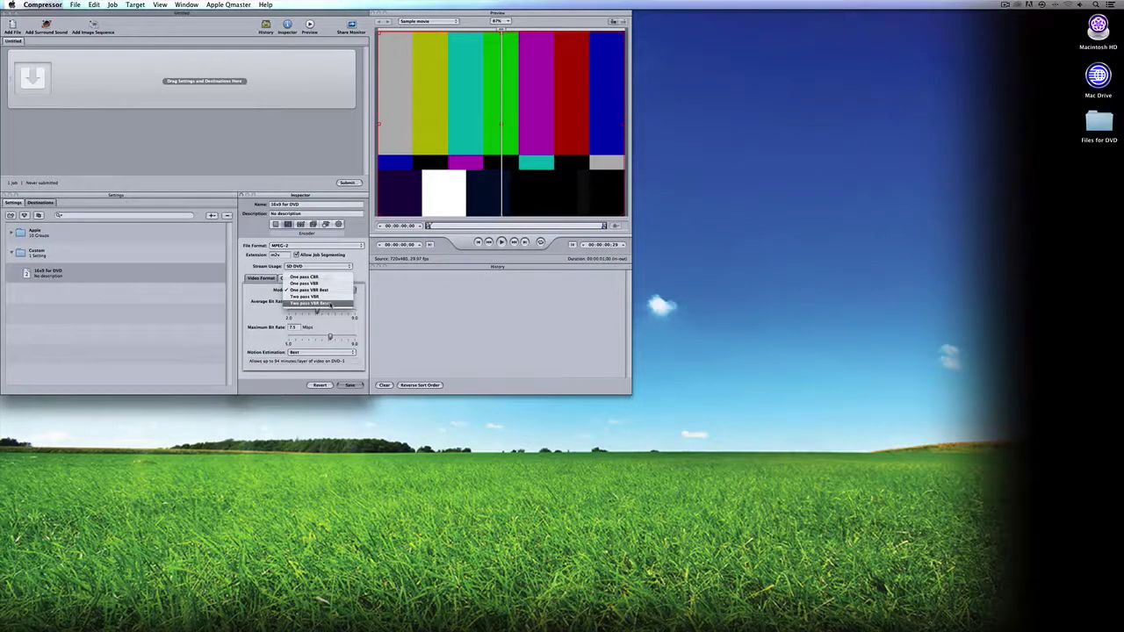
pyautogui.click(331, 283)
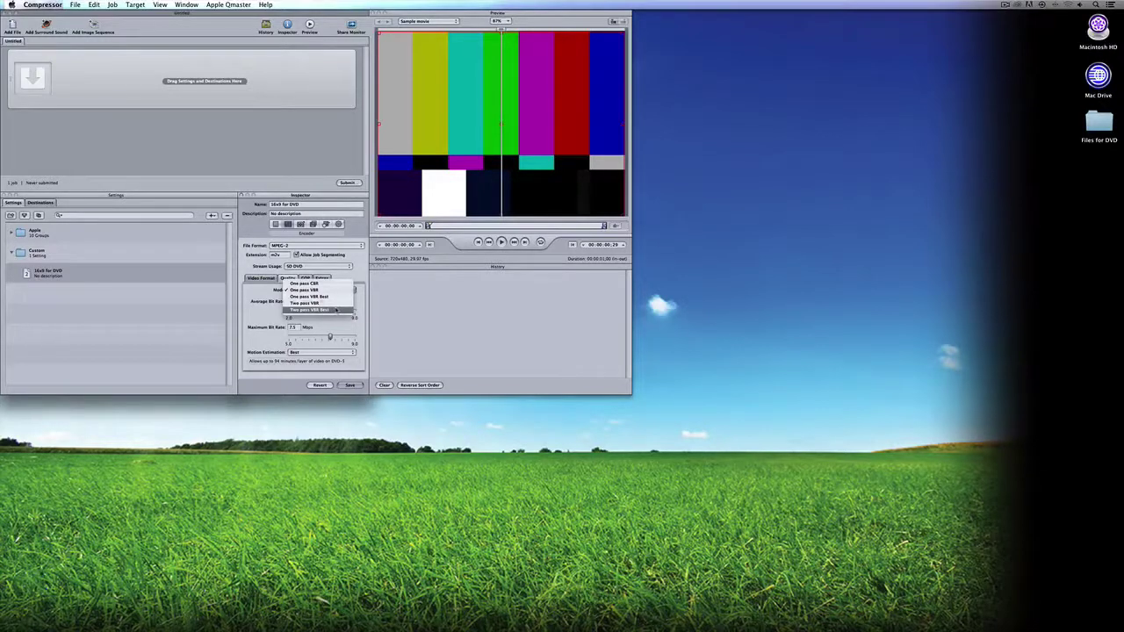
pyautogui.click(334, 290)
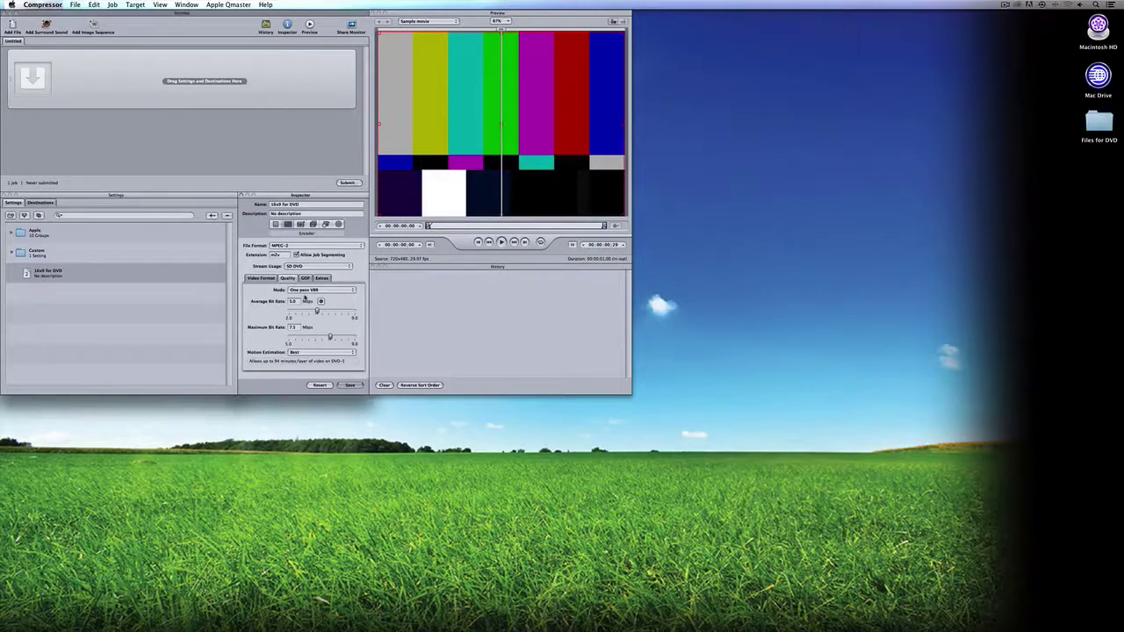
# Set the average bit rate to 4.0 Mbps and the maximum bit rate to 6.0 Mbps
pyautogui.doubleClick(293, 301)
pyautogui.write('4')
pyautogui.doubleClick(294, 327)
pyautogui.write('8')
pyautogui.press('Tab')
# Review the closed IBBP GOP settings, then the Extras options with DVD Studio Pro metadata on
pyautogui.click(305, 278)
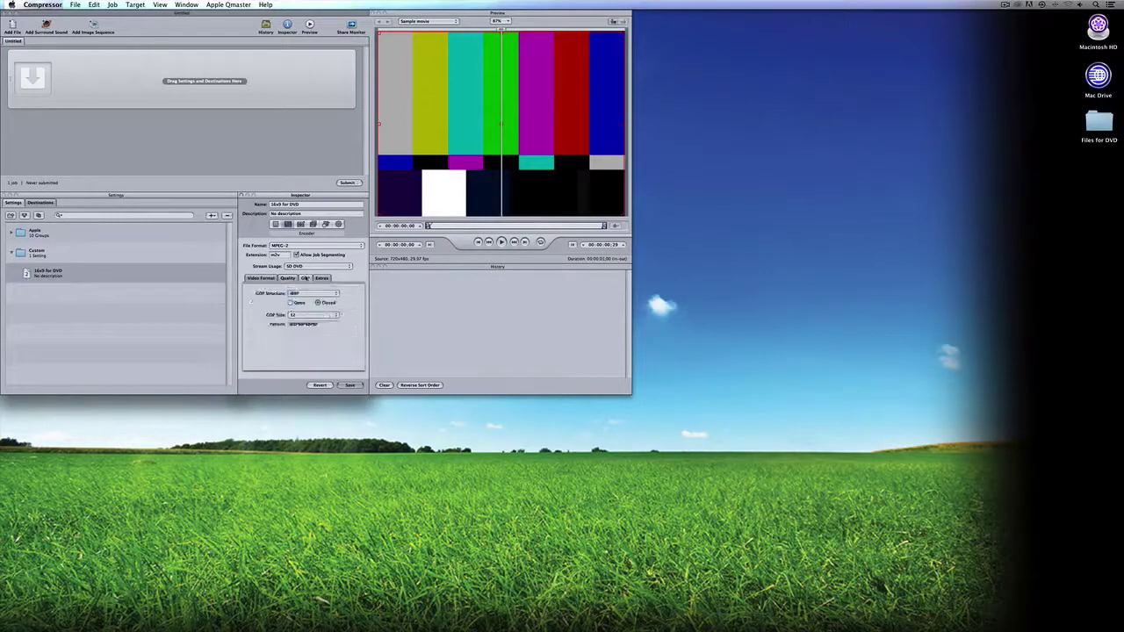
pyautogui.click(322, 279)
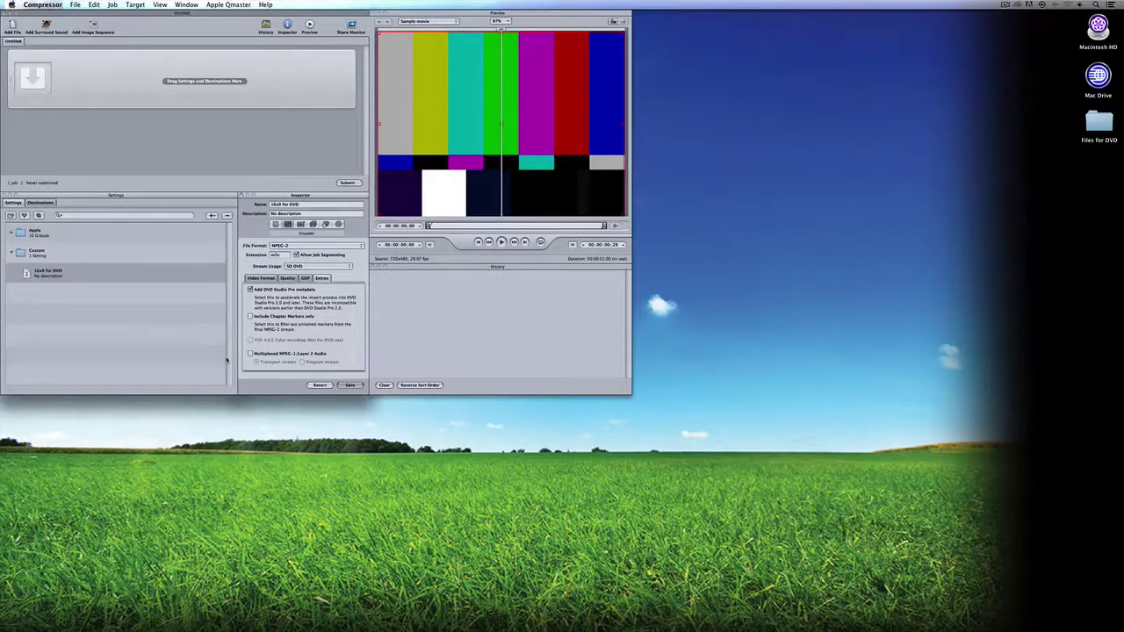
# Save the 16x9 for DVD setting and view its summary
pyautogui.click(349, 386)
pyautogui.click(98, 277)
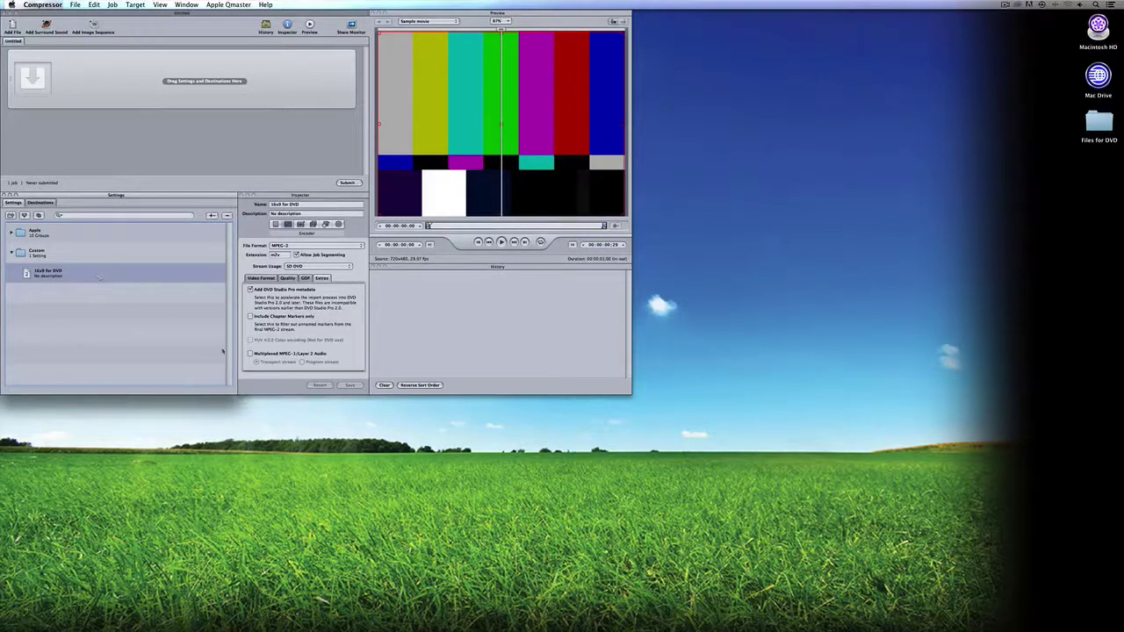
pyautogui.click(274, 224)
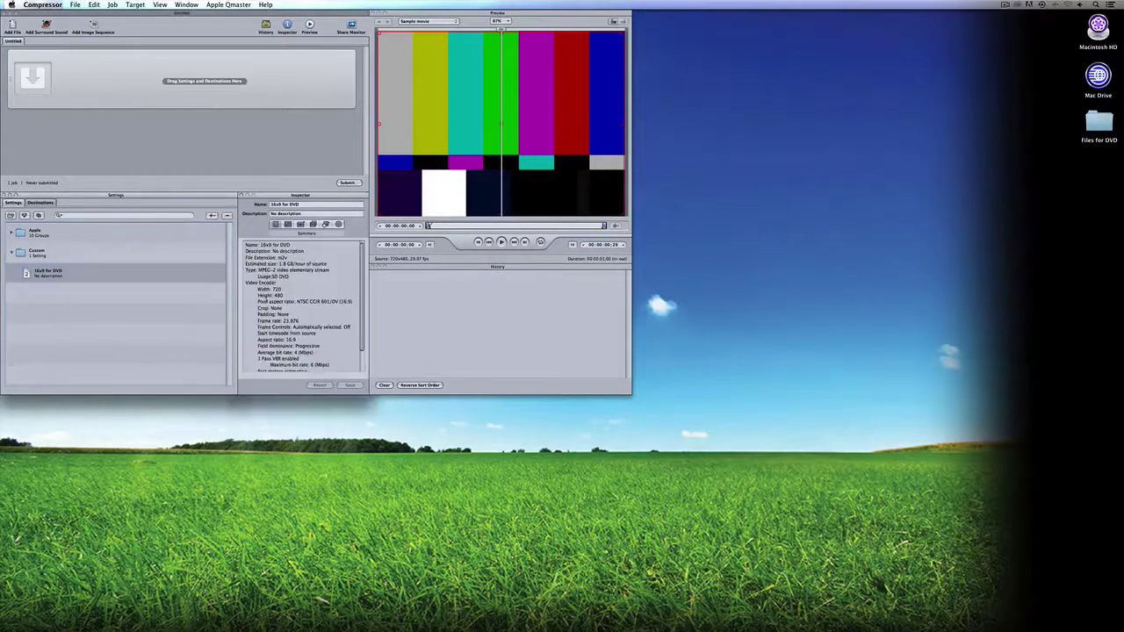
pyautogui.scroll(-2, 365, 246)
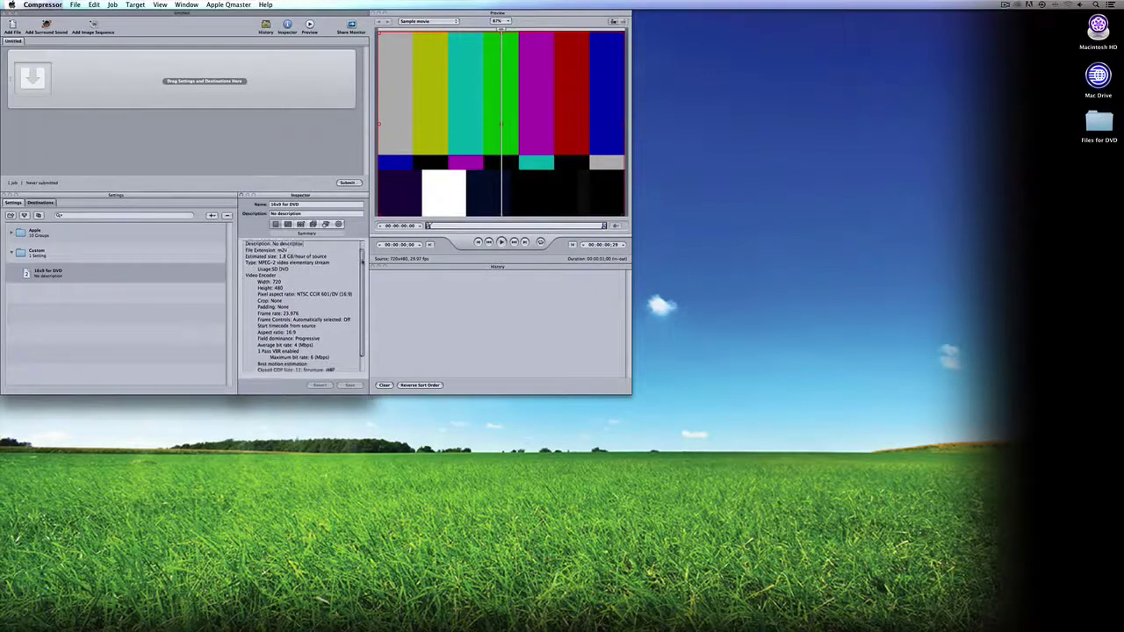
pyautogui.scroll(2, 364, 246)
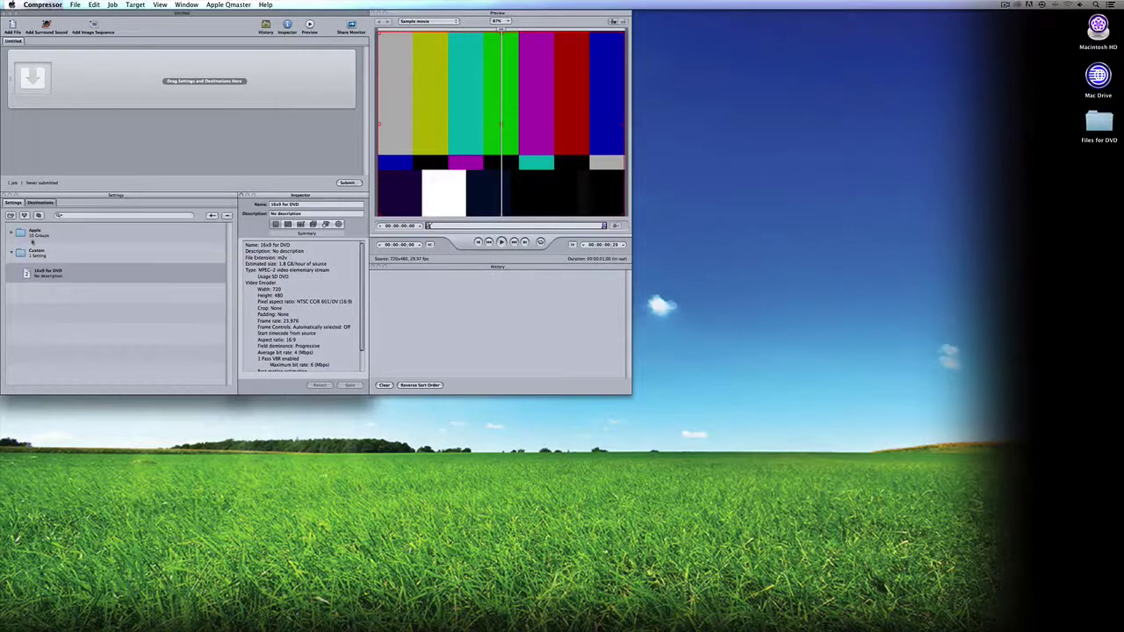
# Compare it with the 1080p for Apple Devices (10 Mbps) setting, then reselect 16x9 for DVD
pyautogui.click(11, 231)
pyautogui.click(18, 253)
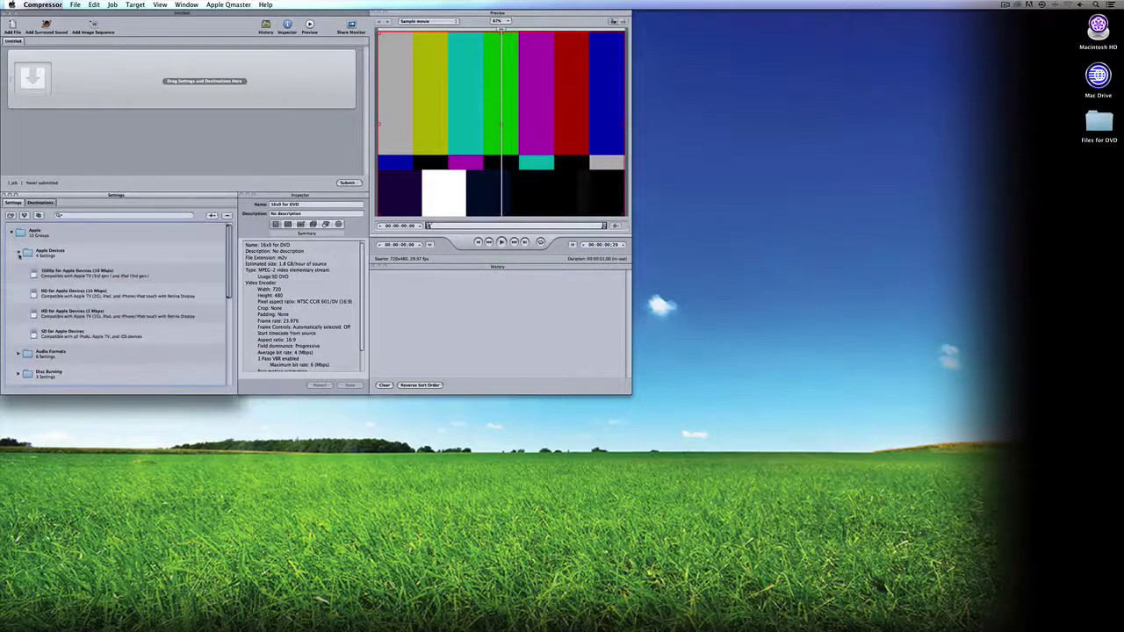
pyautogui.click(39, 274)
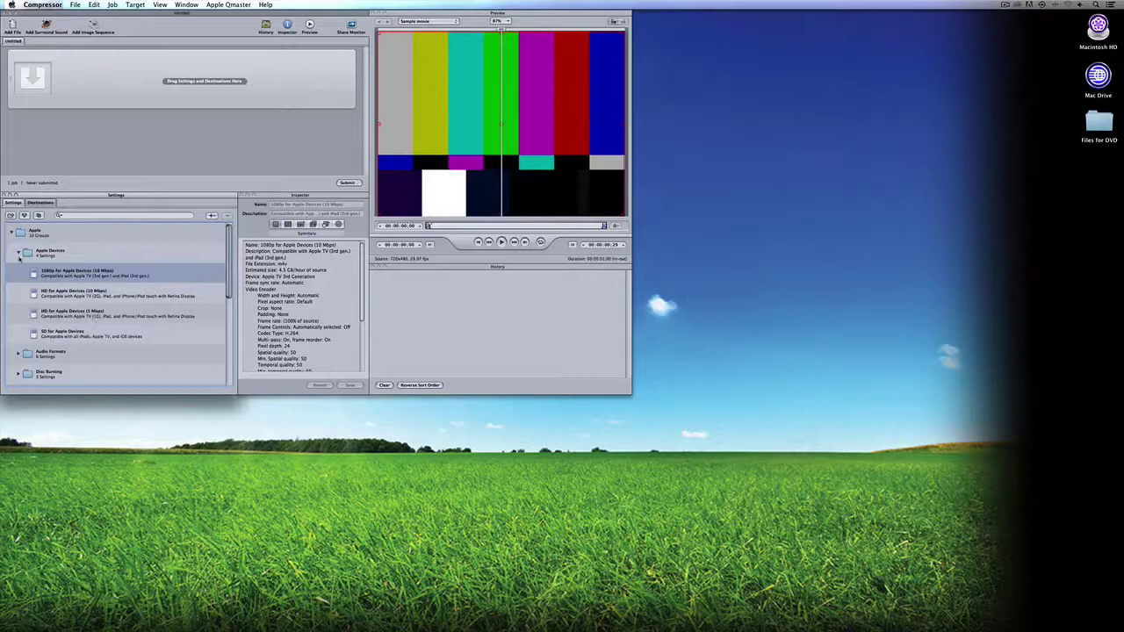
pyautogui.click(18, 253)
pyautogui.click(11, 231)
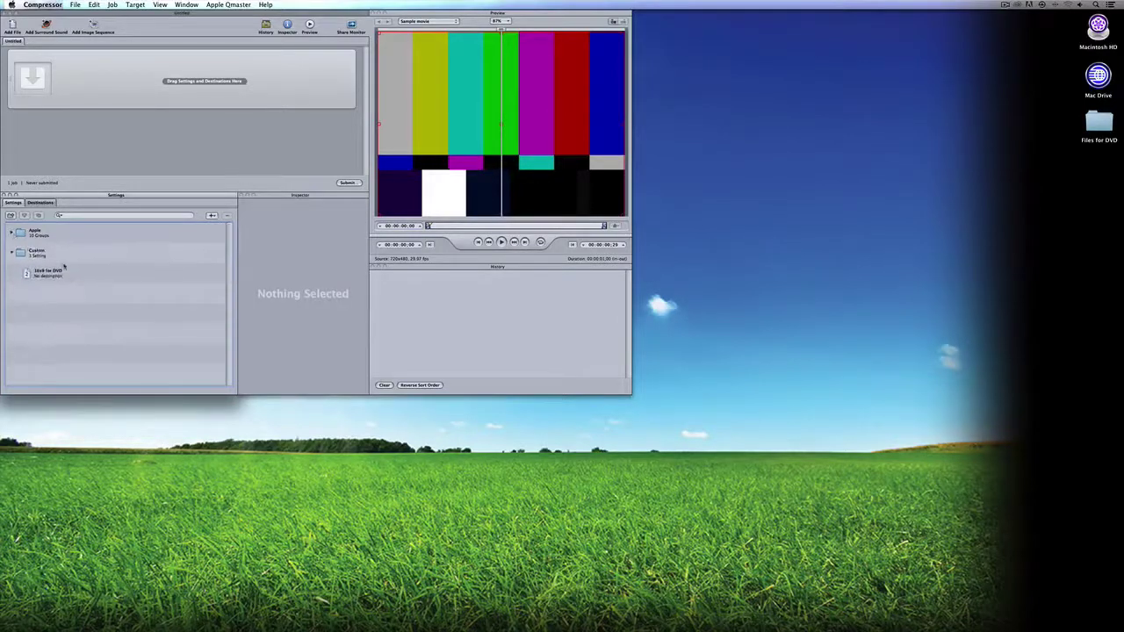
pyautogui.click(65, 273)
# Change the encoder's maximum bit rate to 5.5 Mbps in Quality and save the setting
pyautogui.click(288, 225)
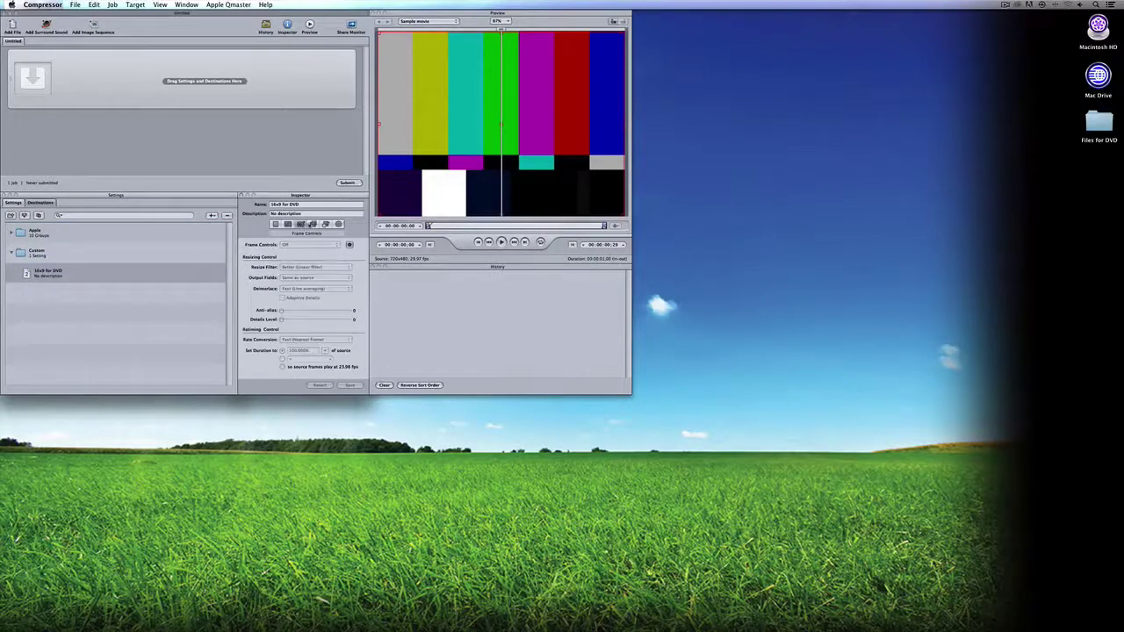
pyautogui.click(289, 278)
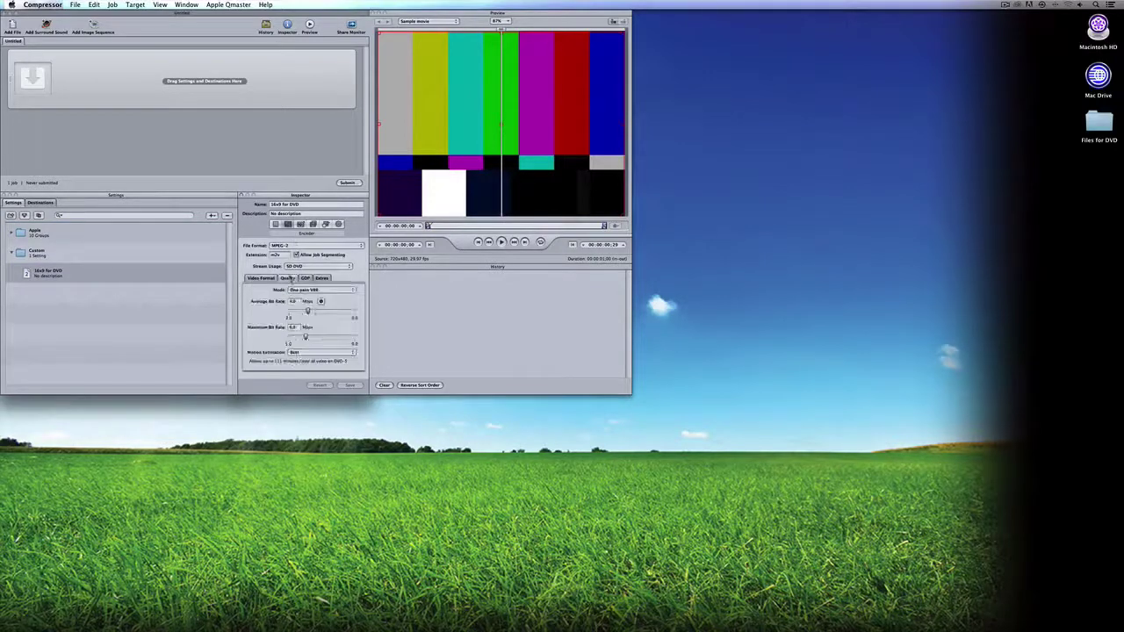
pyautogui.press('BackSpace')
pyautogui.press('BackSpace')
pyautogui.press('BackSpace')
pyautogui.write('5.0')
pyautogui.press('Tab')
pyautogui.click(349, 386)
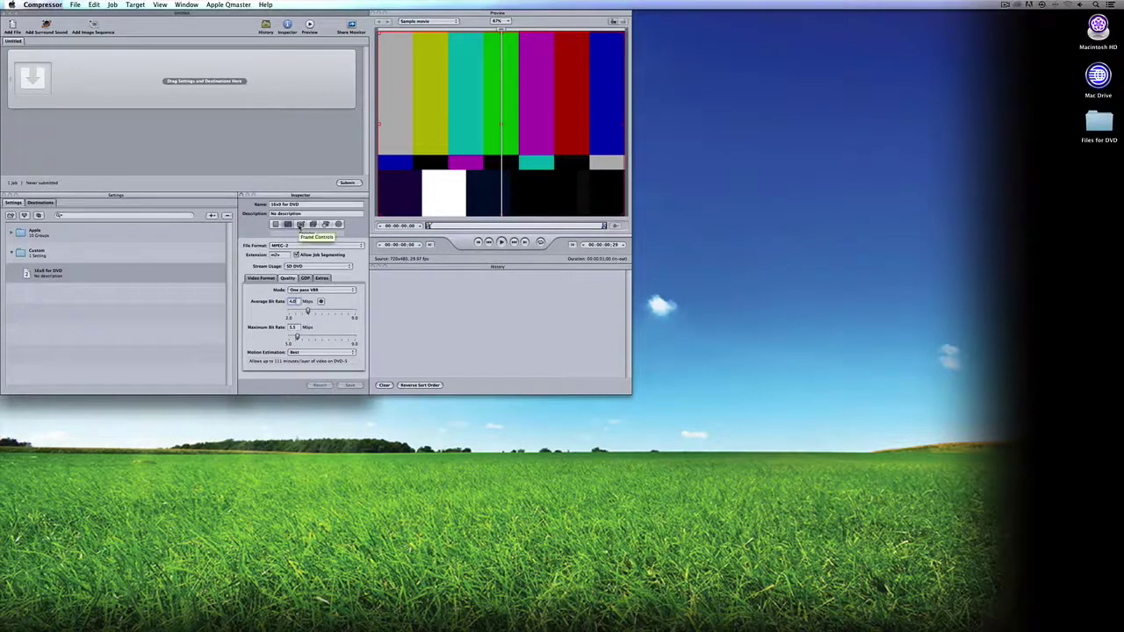
# Review Frame Controls, Filters and Geometry, ending on the summary showing 720x480, 23.976 fps, 4.0/5.5 Mbps
pyautogui.click(301, 225)
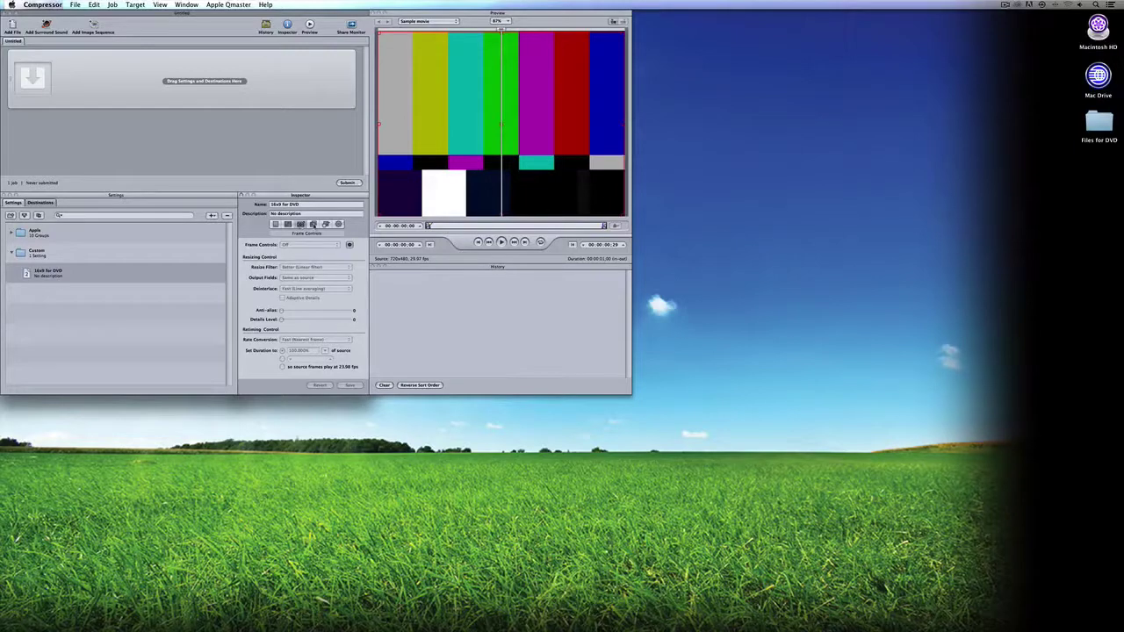
pyautogui.click(313, 225)
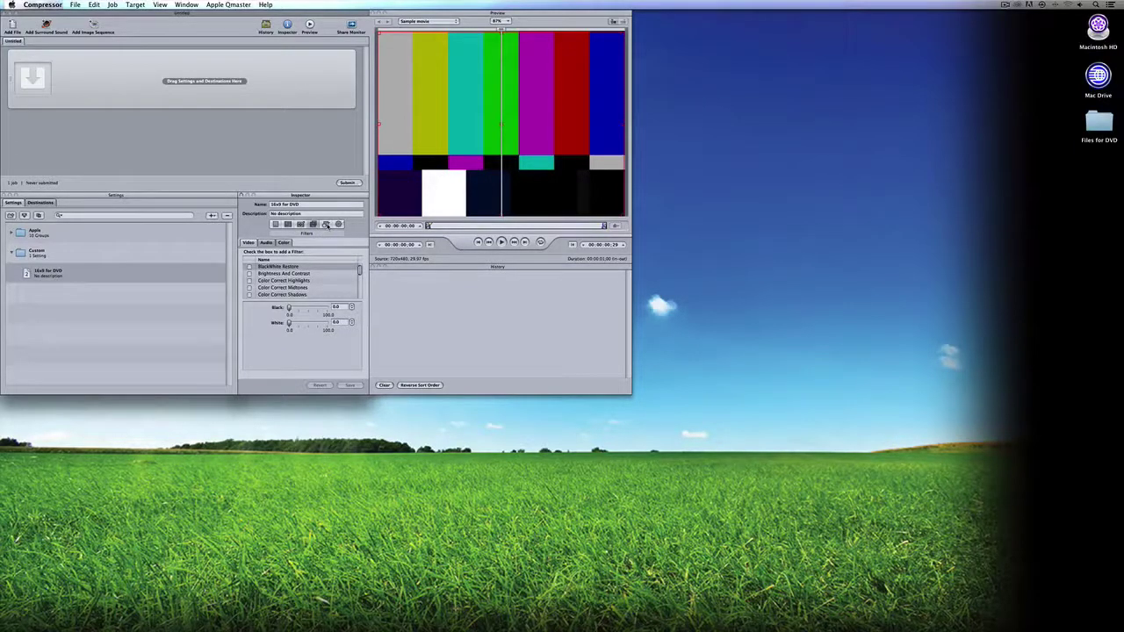
pyautogui.click(326, 225)
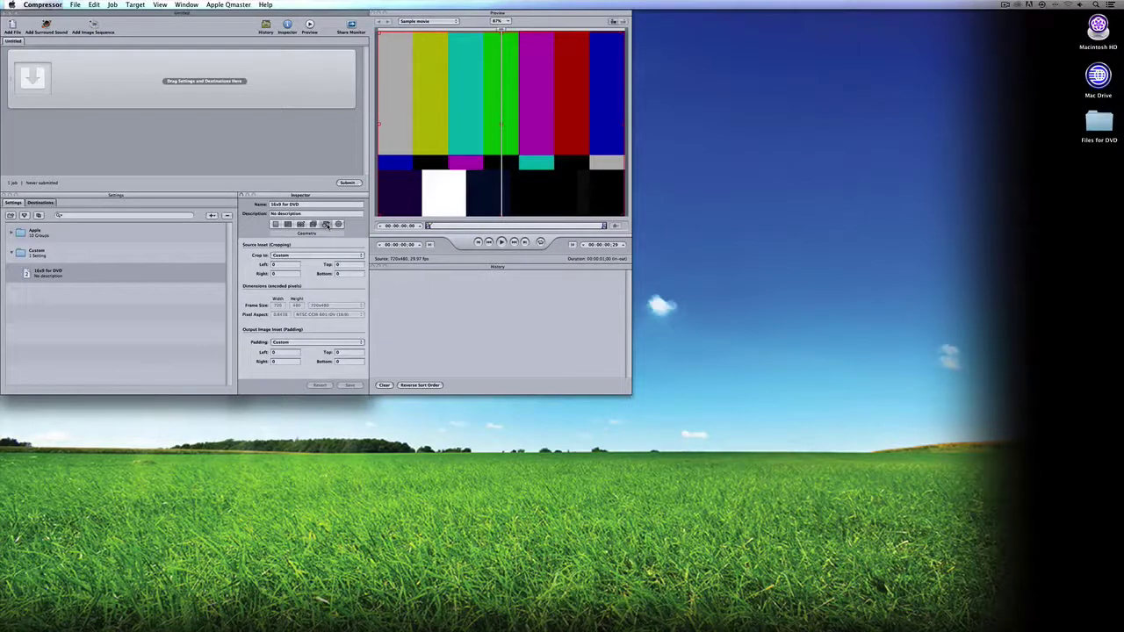
pyautogui.click(275, 224)
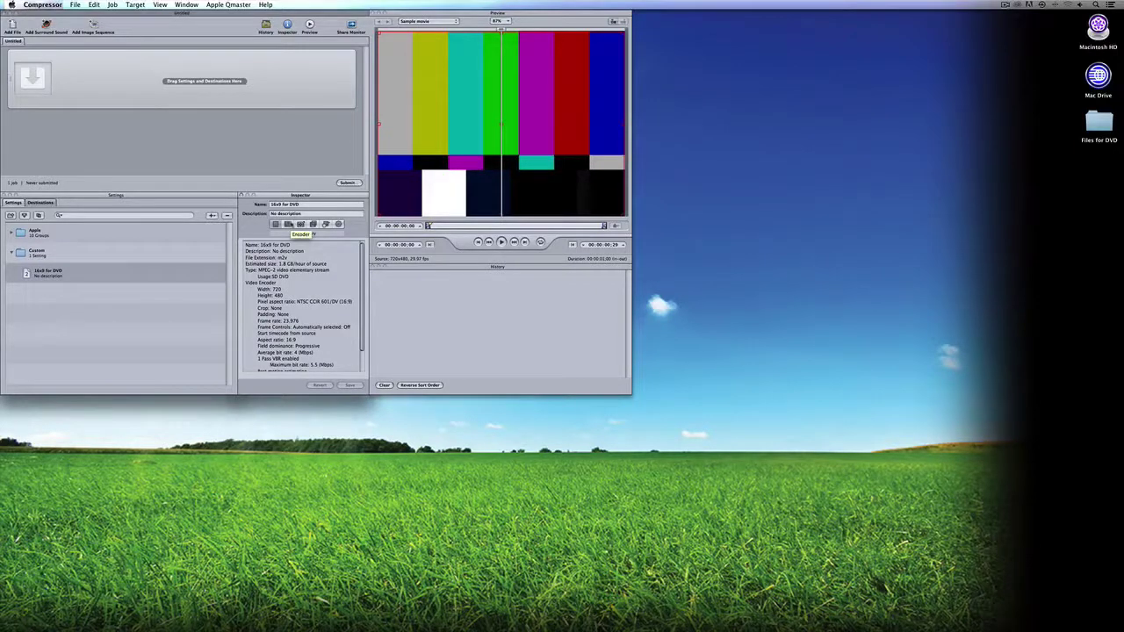
# Duplicate the 16x9 for DVD setting and rename the copy to '4x3 for DVD'
pyautogui.rightClick(68, 276)
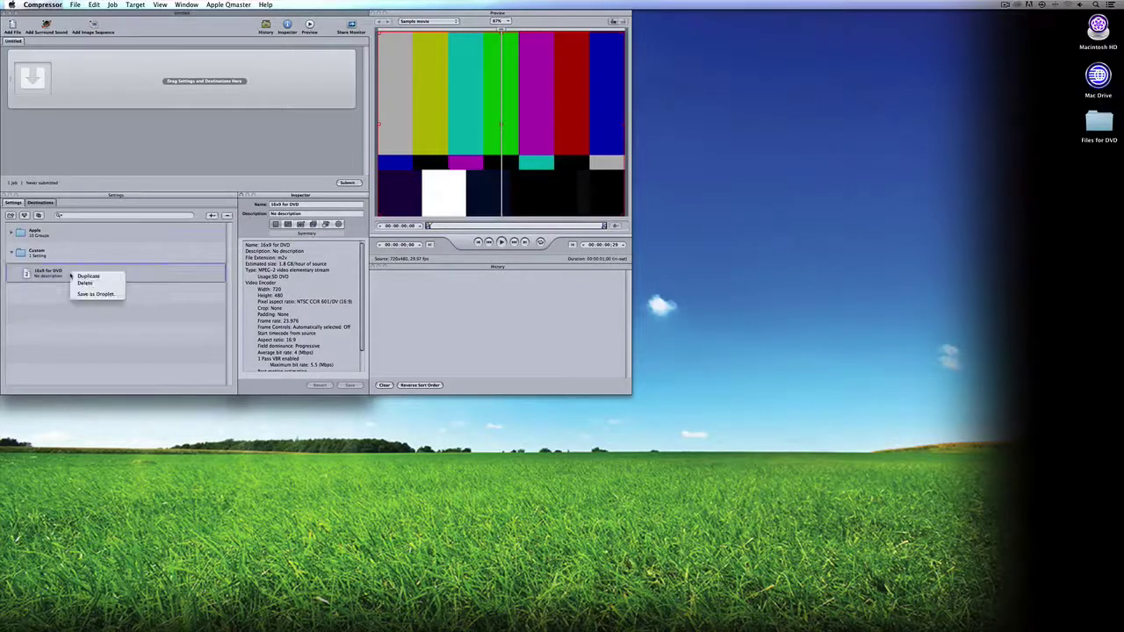
pyautogui.click(81, 276)
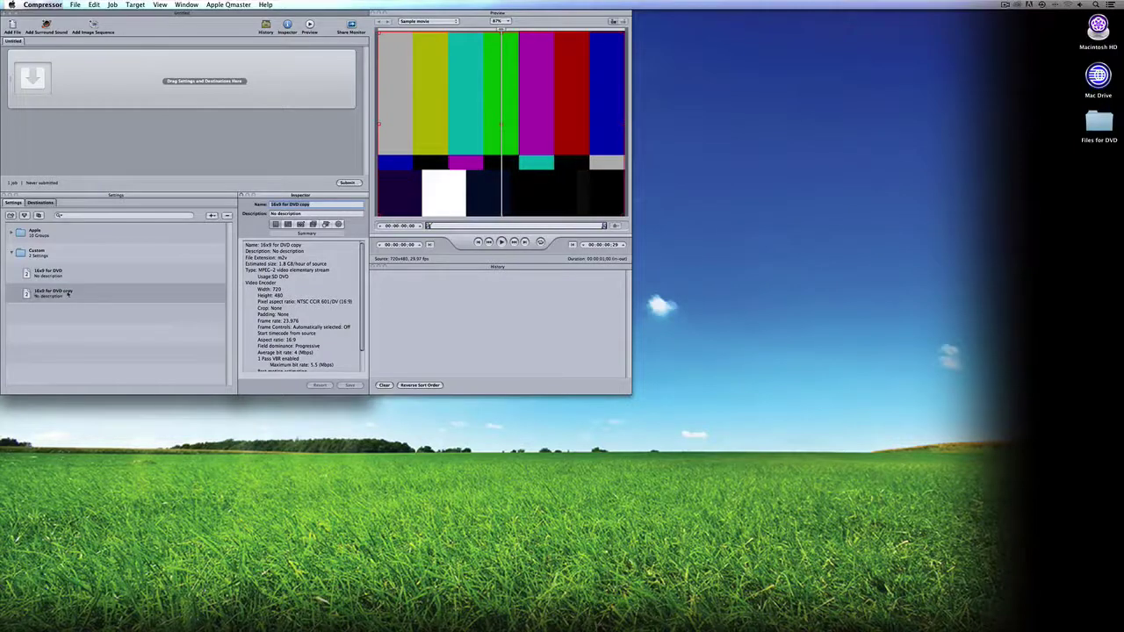
pyautogui.click(339, 208)
pyautogui.hotkey('alt', 'shift', 'Left')
pyautogui.press('BackSpace')
pyautogui.press('super+Left')
pyautogui.hotkey('alt', 'shift', 'Right')
pyautogui.write('4x3')
# In the Encoder pane, set Aspect Ratio to 4:3 and save the setting
pyautogui.click(288, 224)
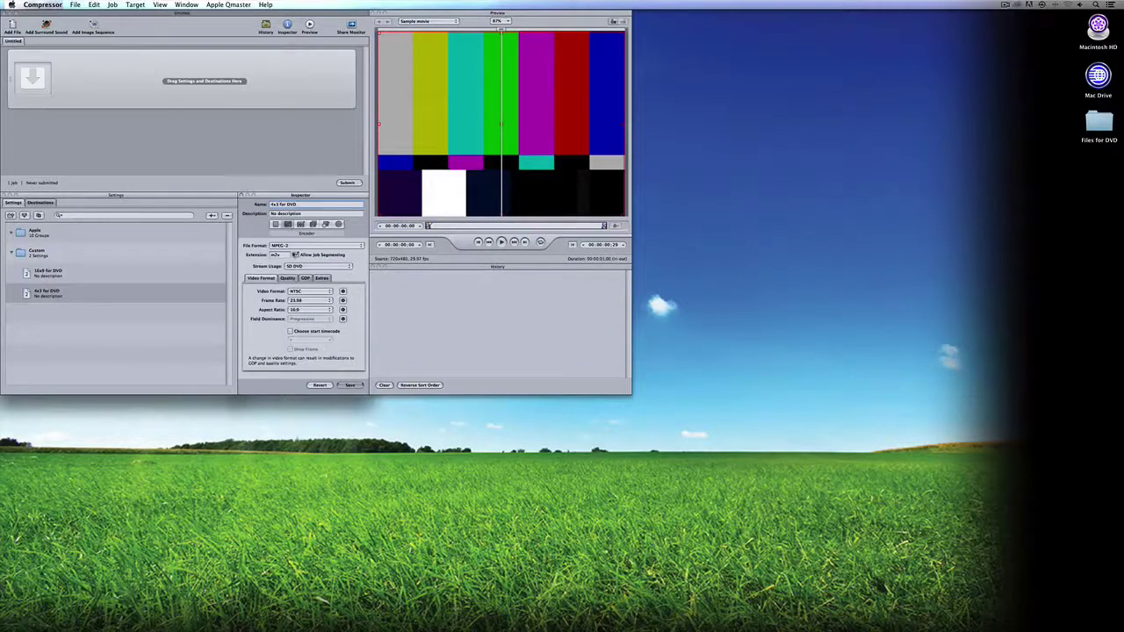
pyautogui.click(321, 310)
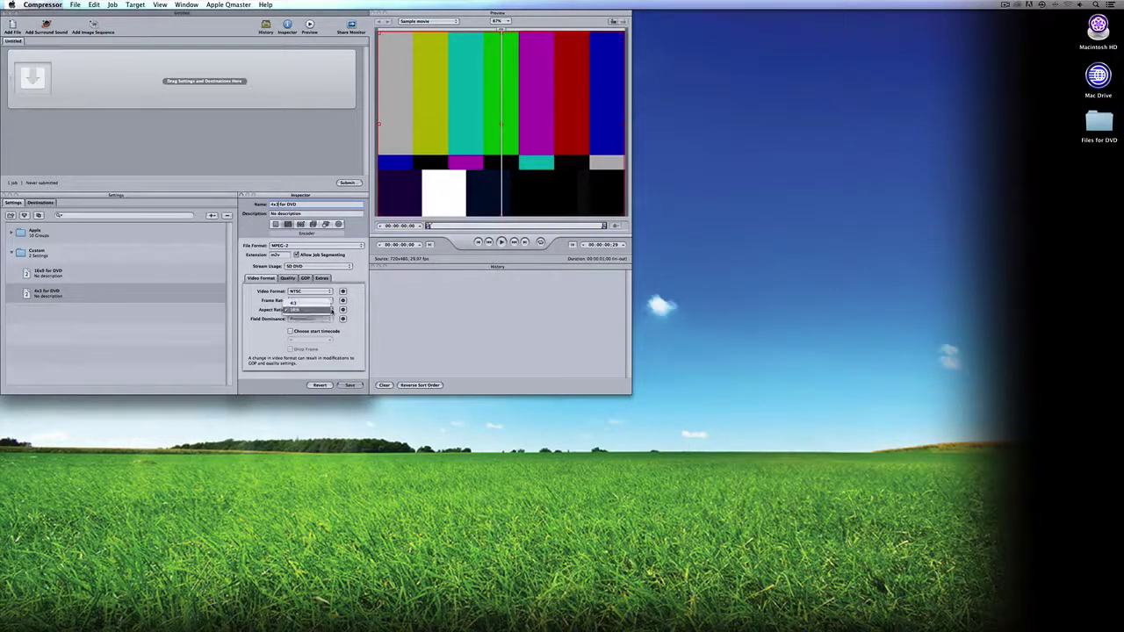
pyautogui.click(326, 303)
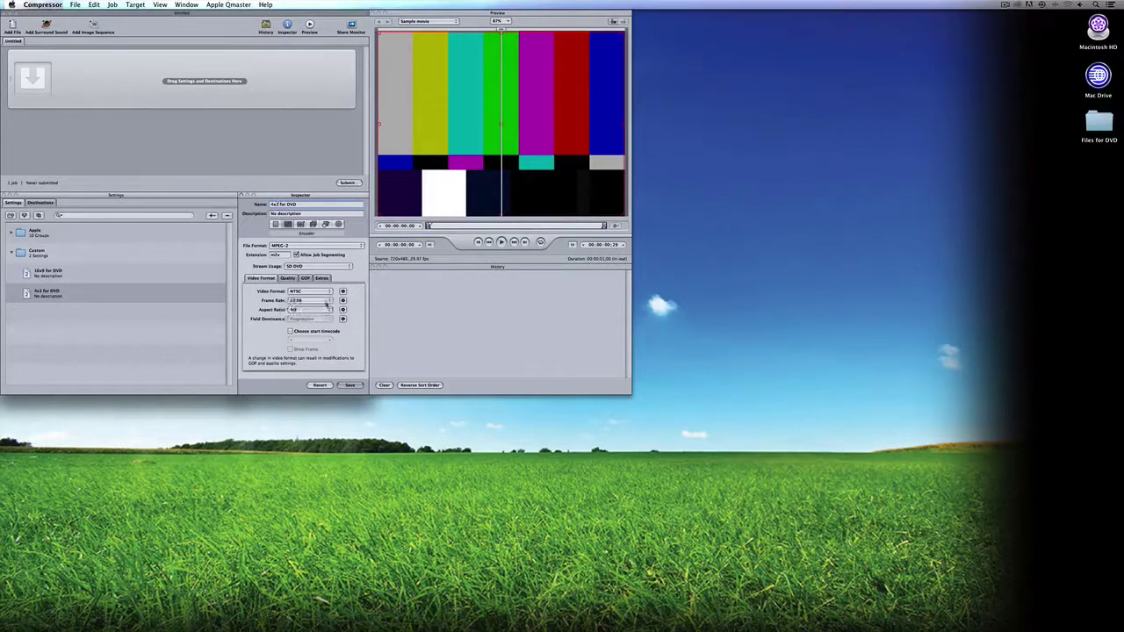
pyautogui.click(350, 385)
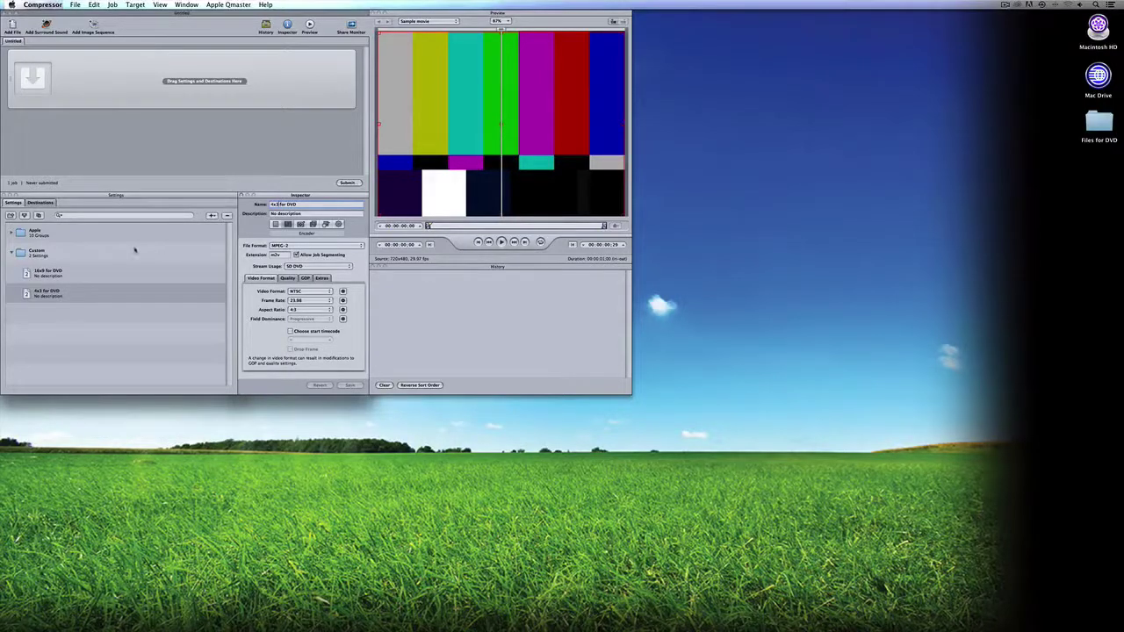
# Add a new Dolby Digital Professional setting and rename it 'Dolby Digital Stereo'
pyautogui.click(212, 216)
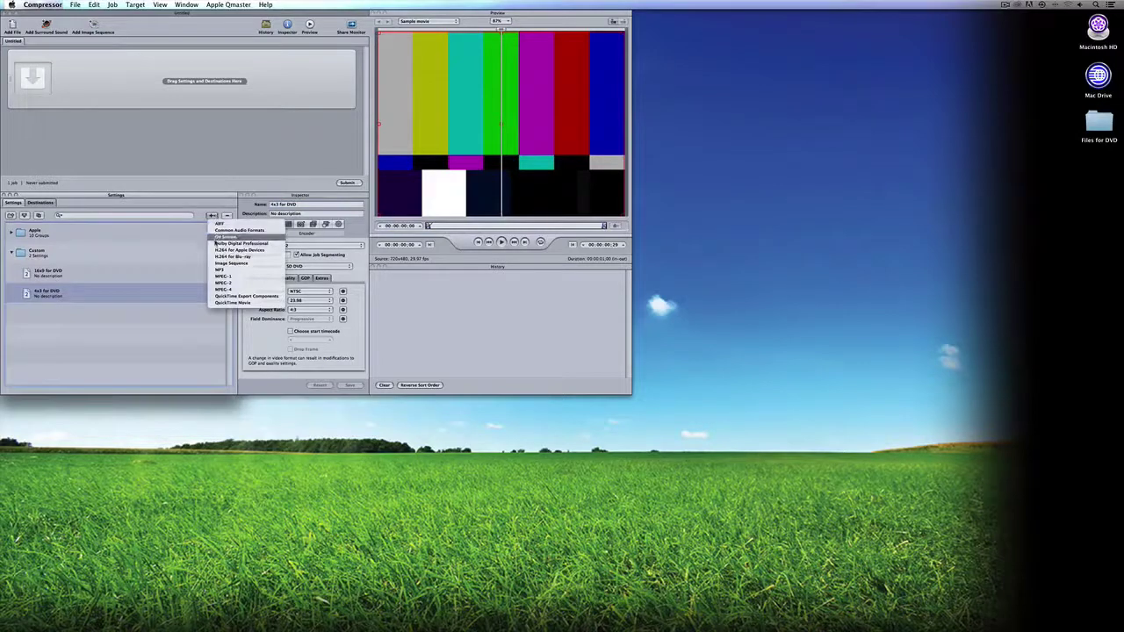
pyautogui.click(216, 245)
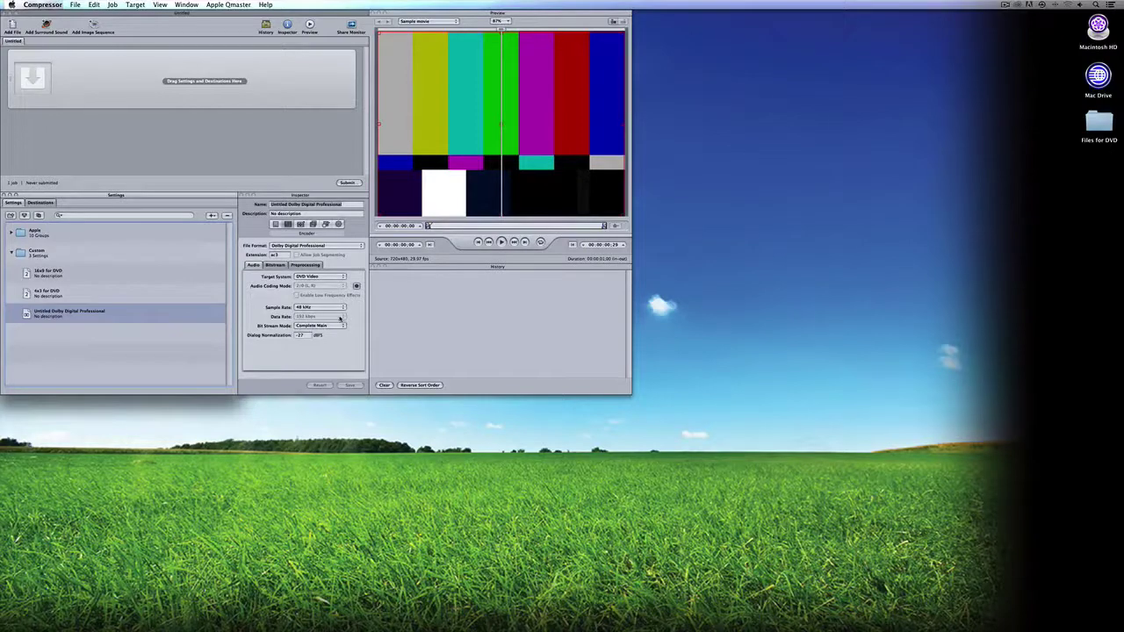
pyautogui.click(328, 208)
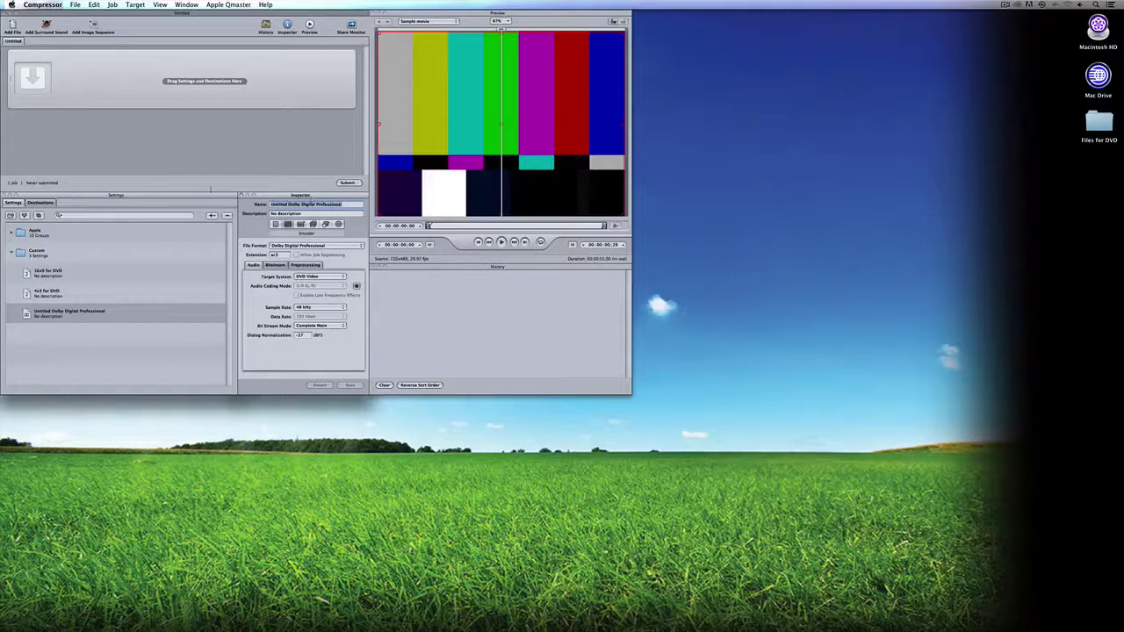
pyautogui.press('Left')
pyautogui.press('Delete')
pyautogui.press('Delete')
pyautogui.press('Delete')
pyautogui.press('Delete')
pyautogui.press('Delete')
pyautogui.press('Delete')
pyautogui.press('Delete')
pyautogui.press('Delete')
pyautogui.press('Delete')
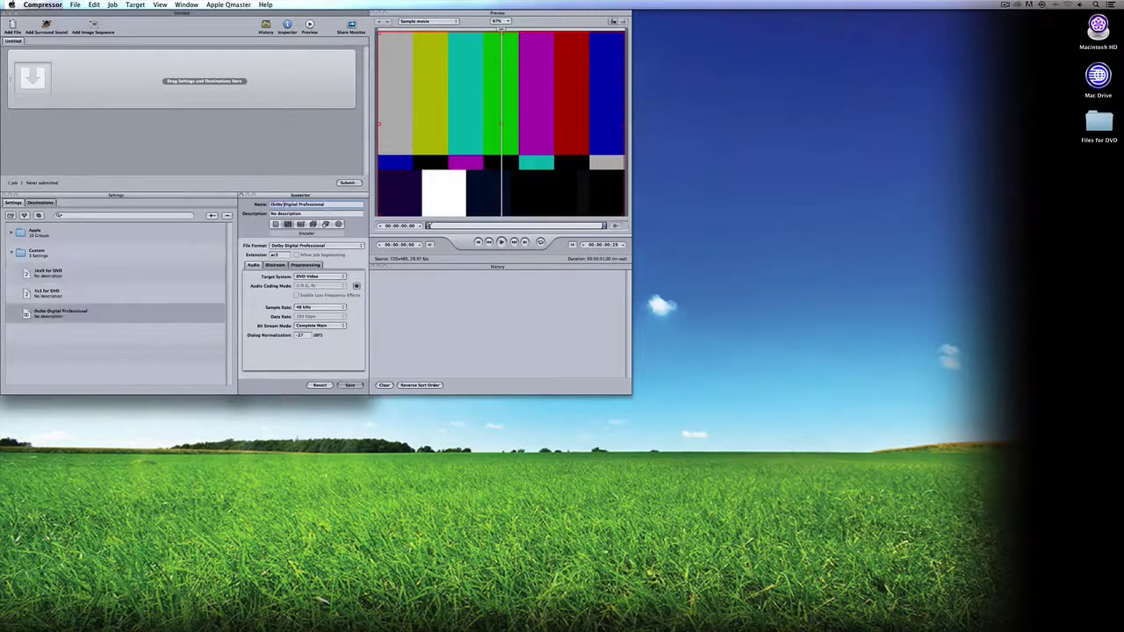
pyautogui.hotkey('alt', 'Right')
pyautogui.hotkey('alt', 'Right')
pyautogui.press('Delete')
pyautogui.press('Delete')
pyautogui.press('Delete')
pyautogui.press('Delete')
pyautogui.press('Delete')
pyautogui.press('Delete')
pyautogui.press('Delete')
pyautogui.press('Delete')
pyautogui.press('Delete')
pyautogui.press('Delete')
pyautogui.press('Delete')
pyautogui.press('Delete')
pyautogui.press('Delete')
pyautogui.write('Stereo')
# Duplicate the Dolby Digital Stereo setting and rename the copy 'Dolby Digital 5.1'
pyautogui.rightClick(88, 310)
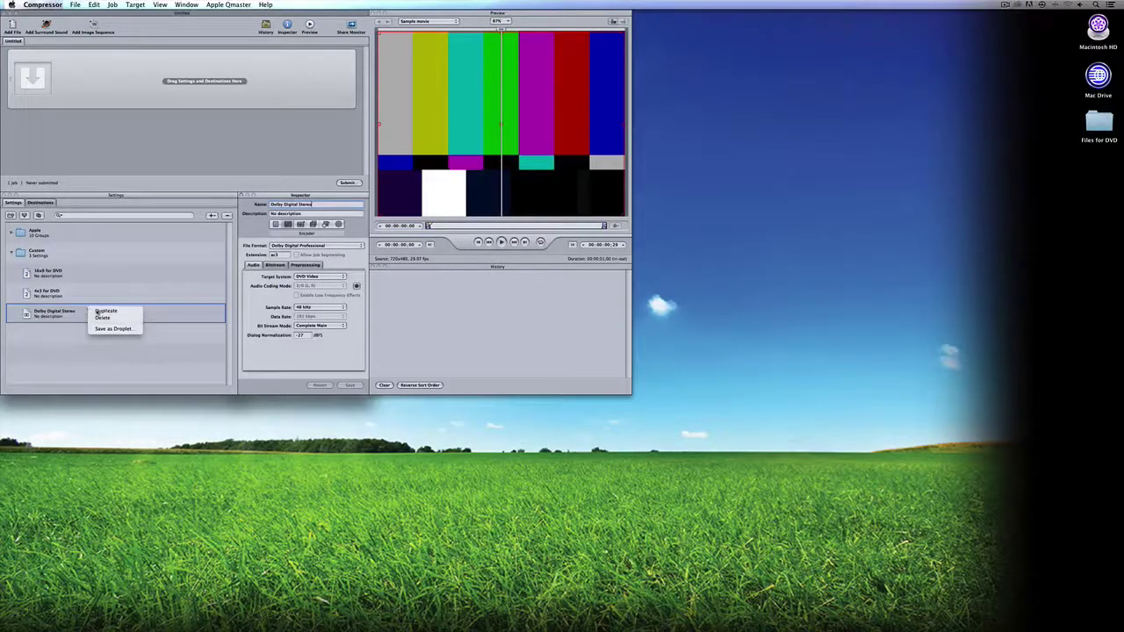
pyautogui.click(104, 311)
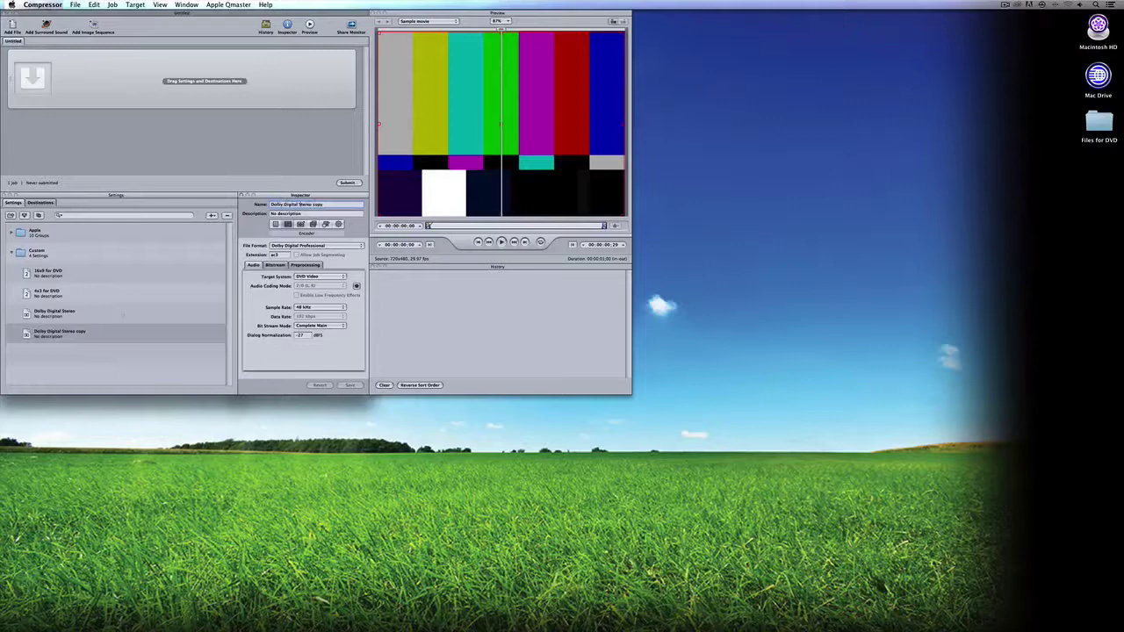
pyautogui.moveTo(295, 203); pyautogui.dragTo(325, 203)
pyautogui.write('5.1')
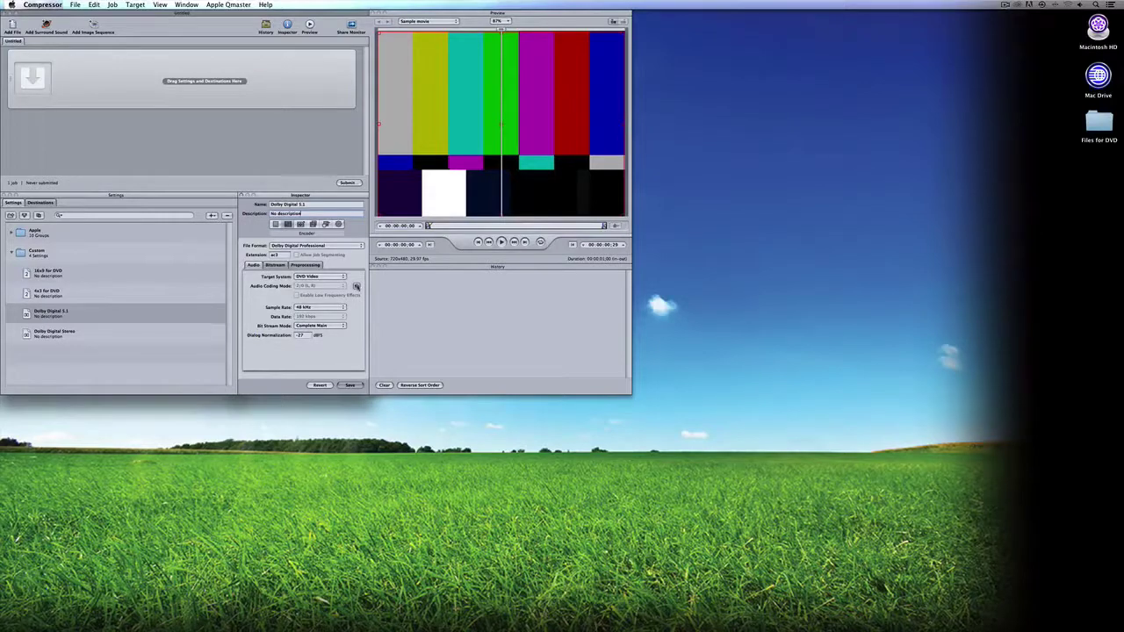
# Unlock Audio Coding Mode and set it to 3/2 (L, C, R, Ls, Rs)
pyautogui.click(357, 286)
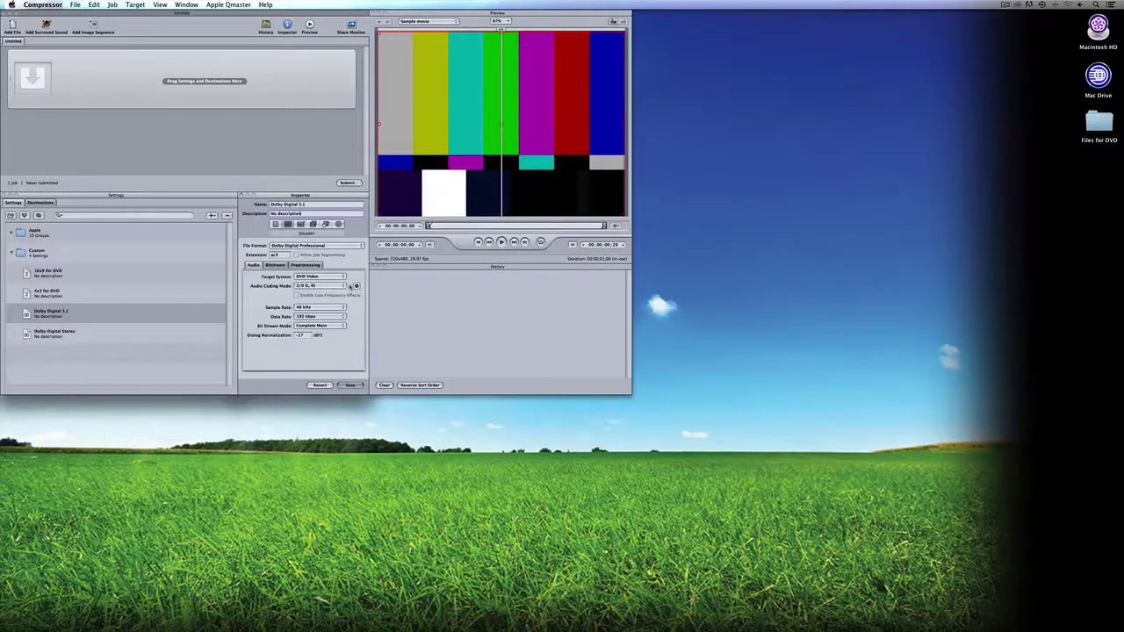
pyautogui.click(313, 287)
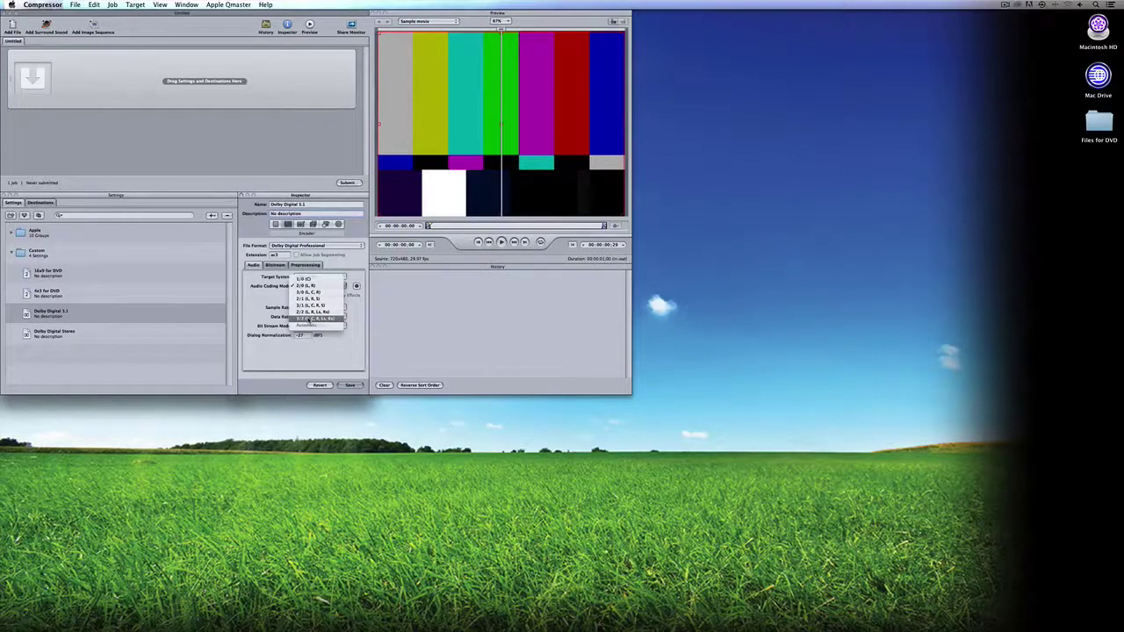
pyautogui.click(309, 320)
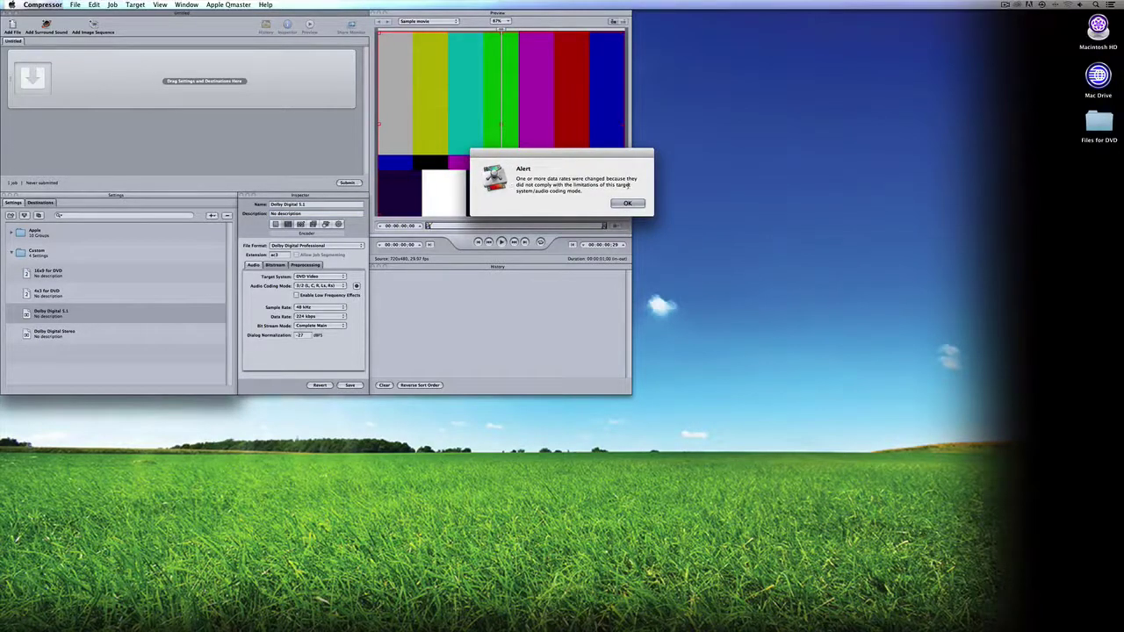
# Dismiss the data rate alert, enable Low Frequency Effects, keep 224 kbps, and save Dolby Digital 5.1
pyautogui.click(616, 204)
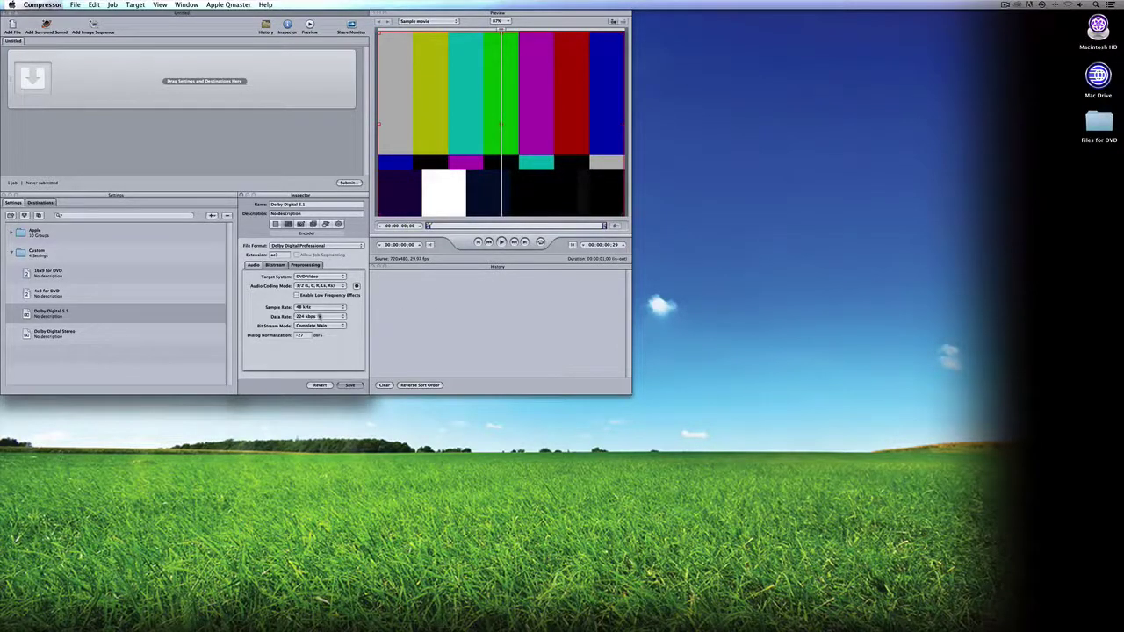
pyautogui.click(298, 295)
pyautogui.click(303, 315)
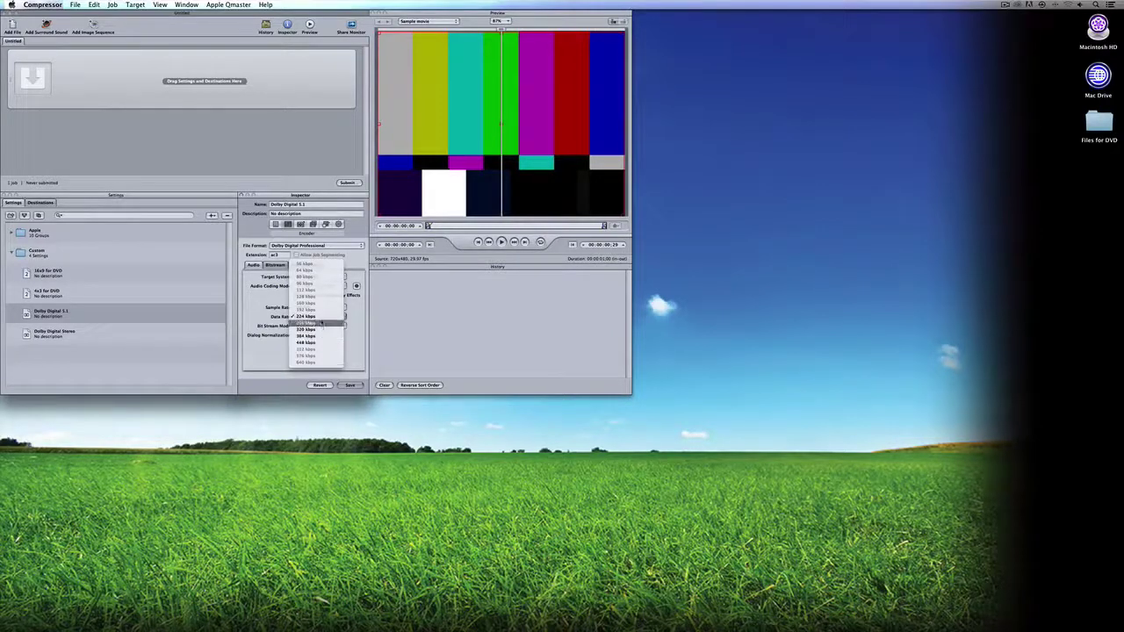
pyautogui.click(320, 316)
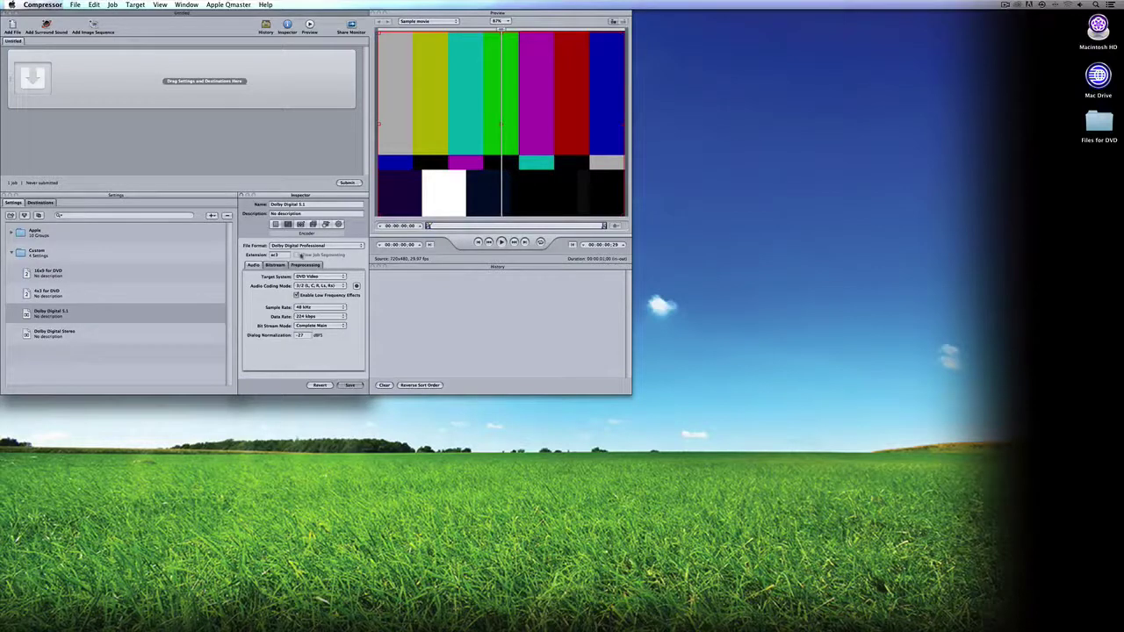
pyautogui.click(349, 386)
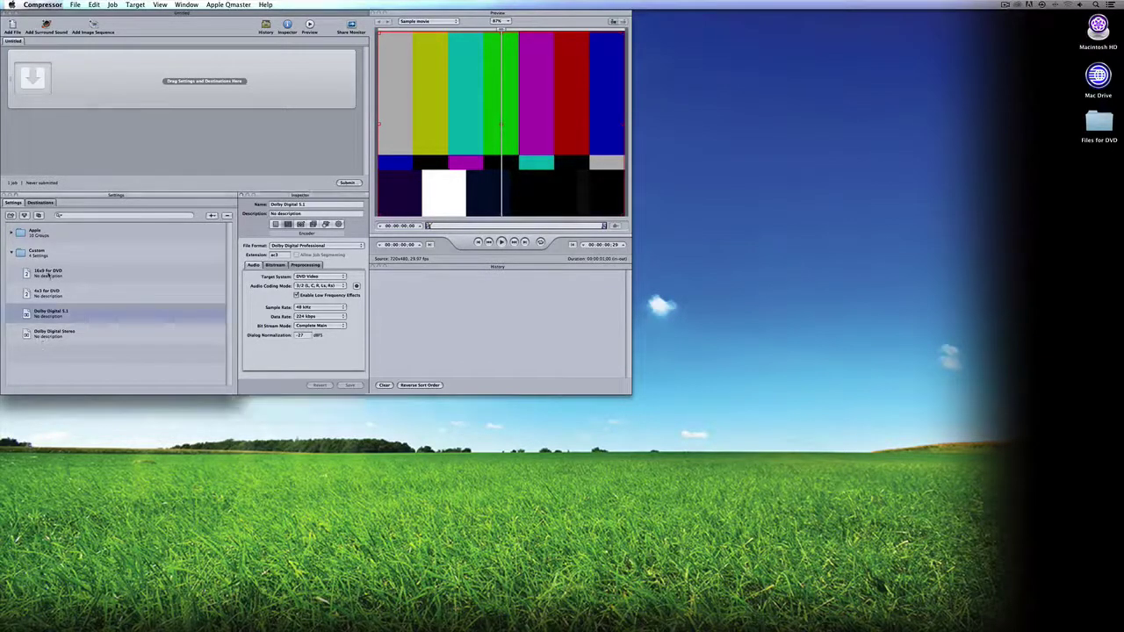
pyautogui.click(49, 272)
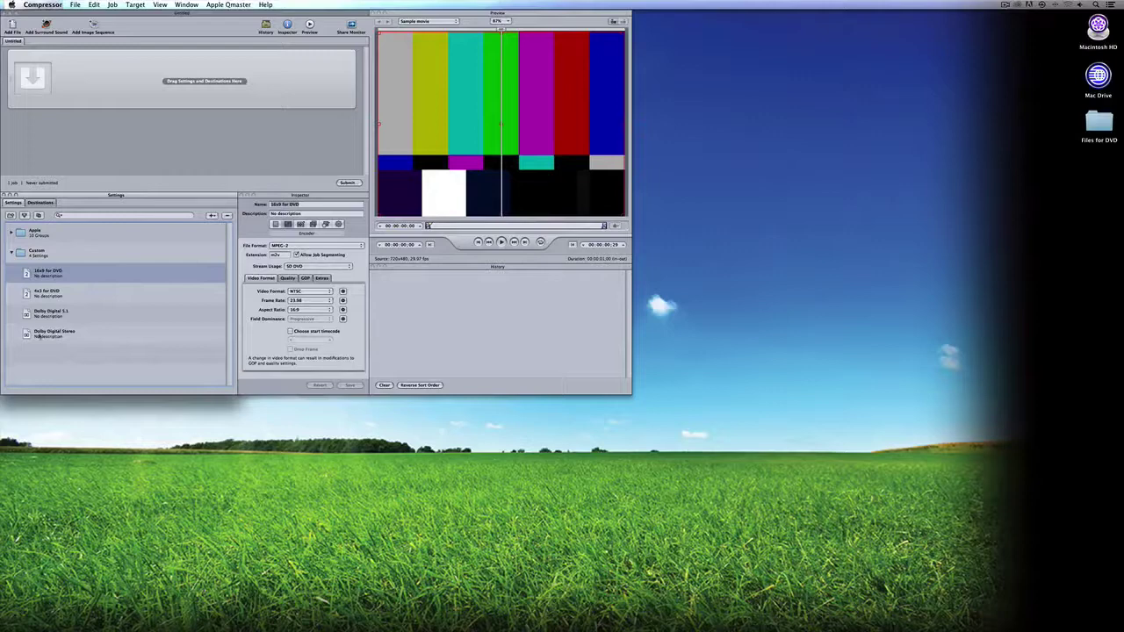
# Select 16x9 for DVD with Dolby Digital Stereo and start saving them as a droplet
pyautogui.keyDown('super'); pyautogui.click(43, 337); pyautogui.keyUp('super')
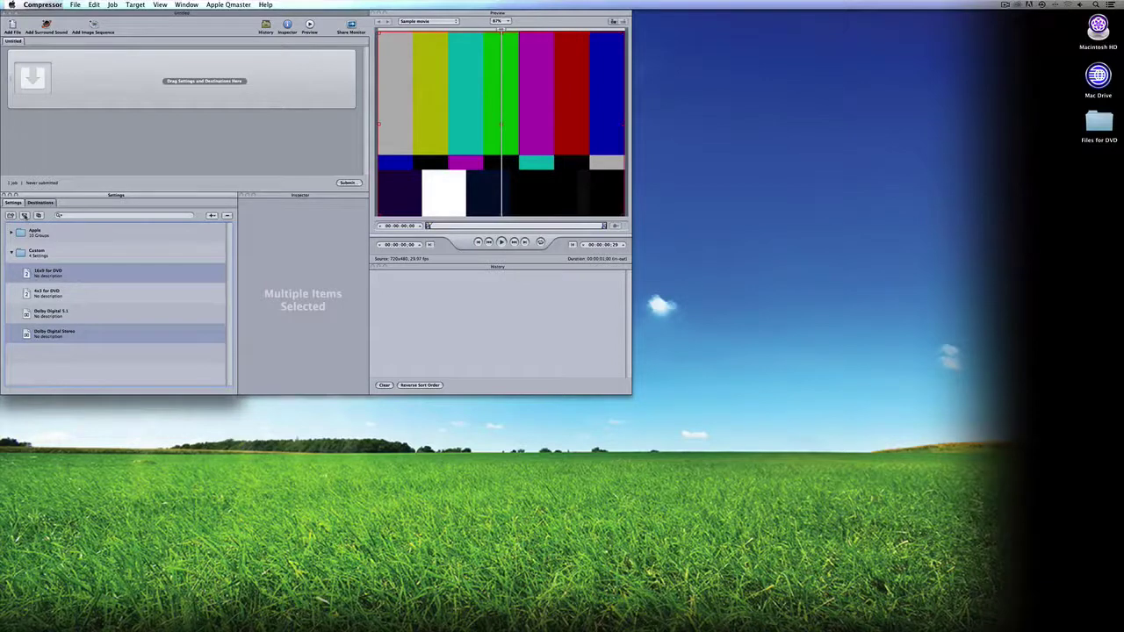
pyautogui.click(24, 215)
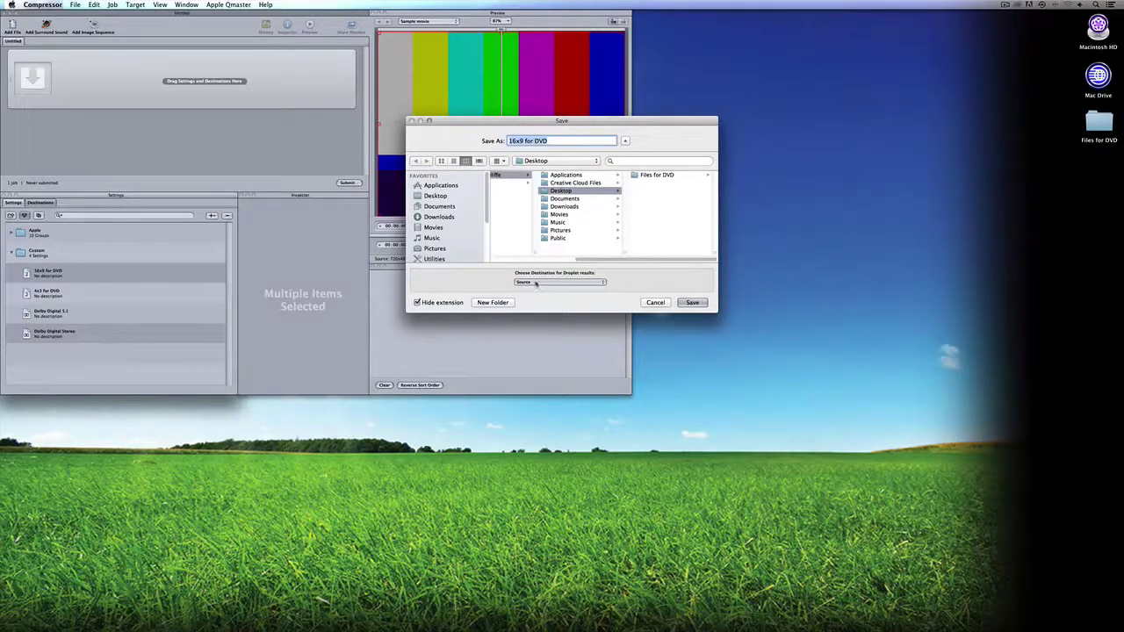
# Save the 16x9 for DVD droplet to the Desktop with results going to Source
pyautogui.click(551, 281)
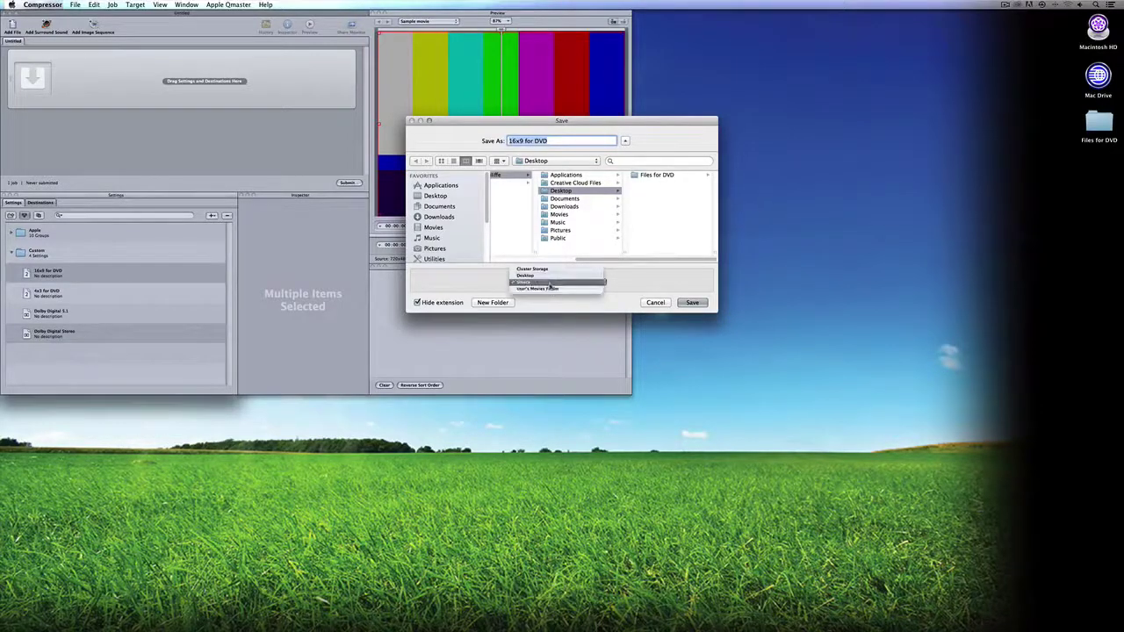
pyautogui.click(549, 283)
pyautogui.click(682, 302)
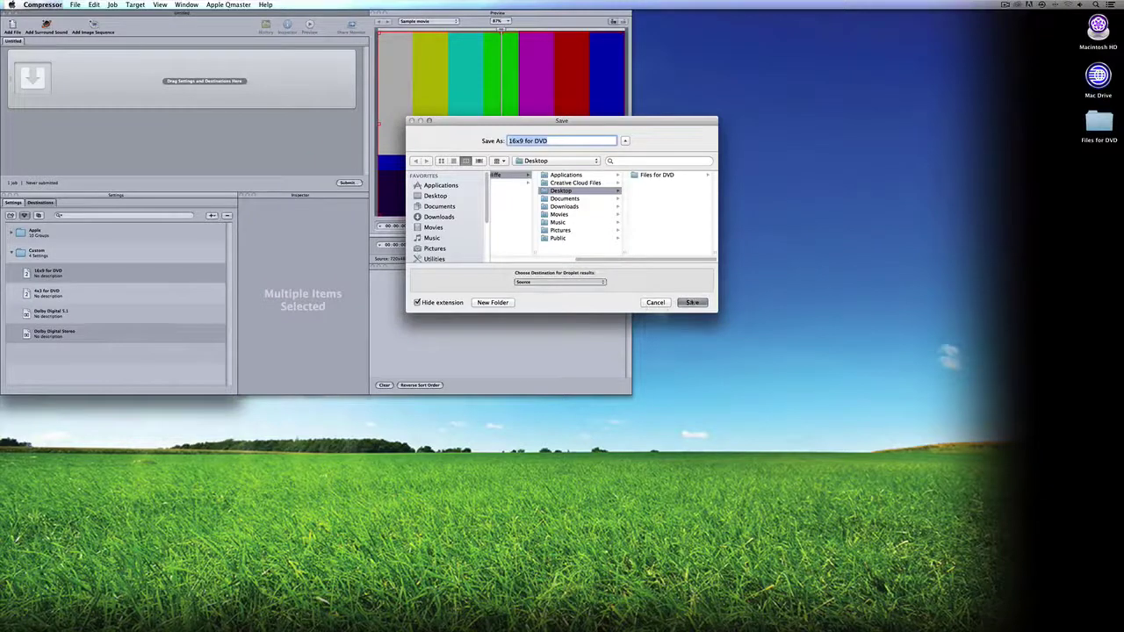
pyautogui.moveTo(1099, 173); pyautogui.dragTo(813, 141)
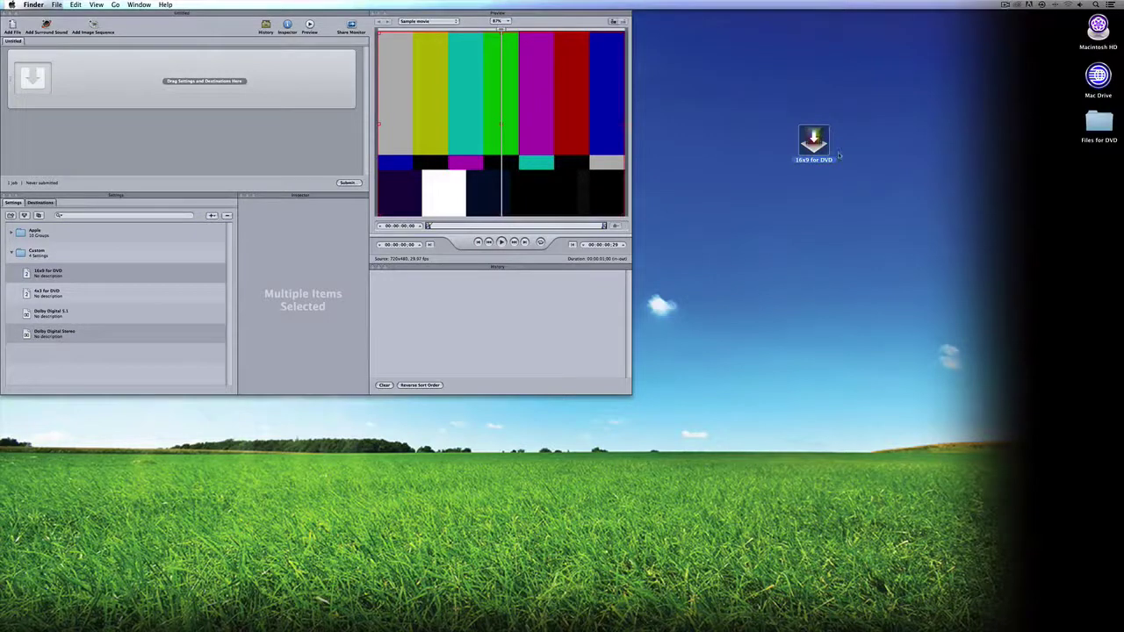
# Save 4x3 for DVD plus Dolby Digital Stereo as a desktop droplet below the 16x9 one
pyautogui.click(60, 293)
pyautogui.click(71, 295)
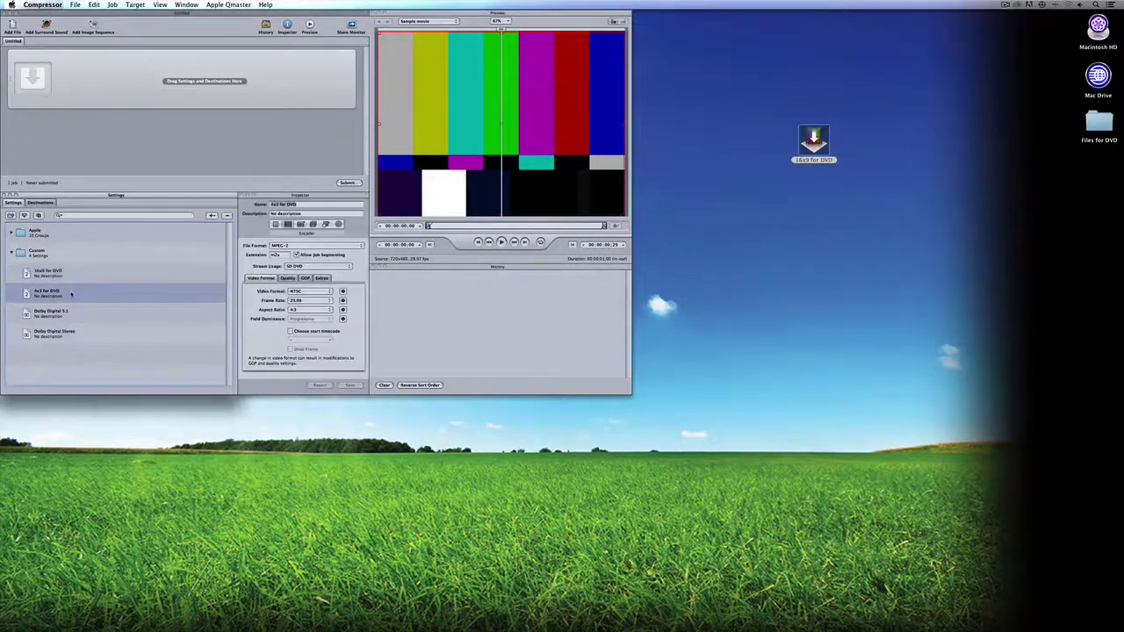
pyautogui.keyDown('super'); pyautogui.click(75, 332); pyautogui.keyUp('super')
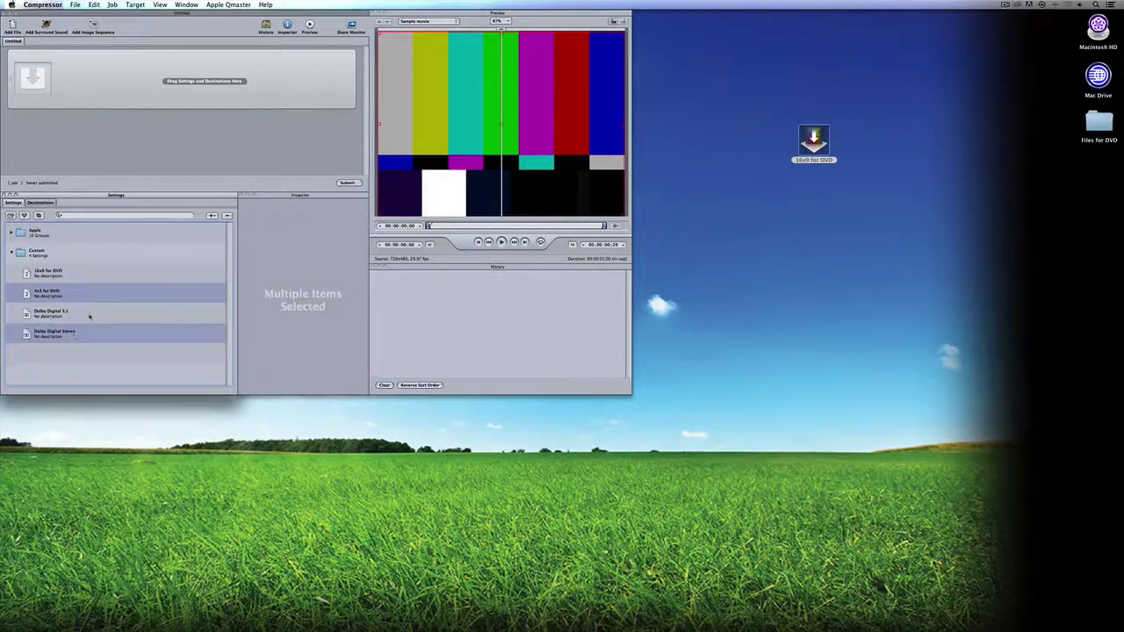
pyautogui.click(25, 215)
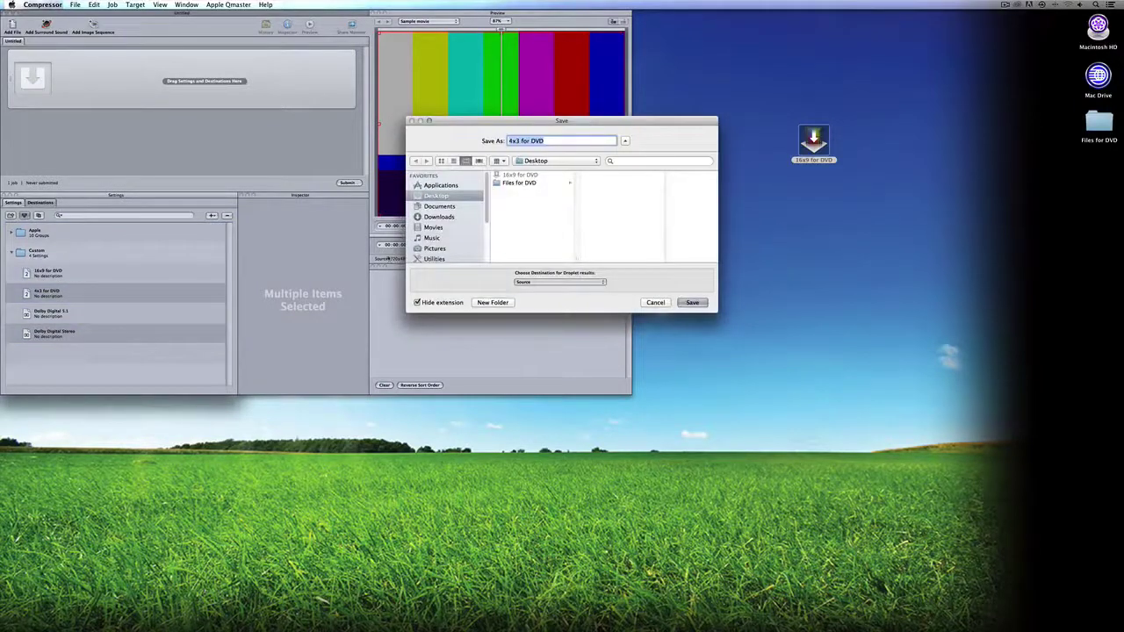
pyautogui.click(692, 302)
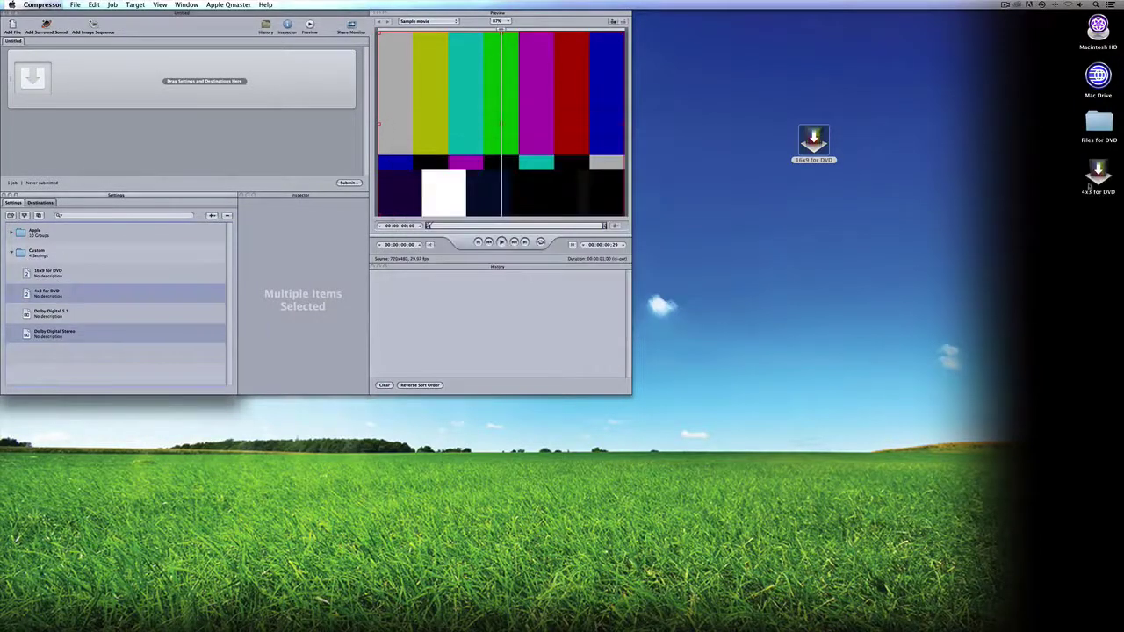
pyautogui.moveTo(1098, 174); pyautogui.dragTo(797, 194)
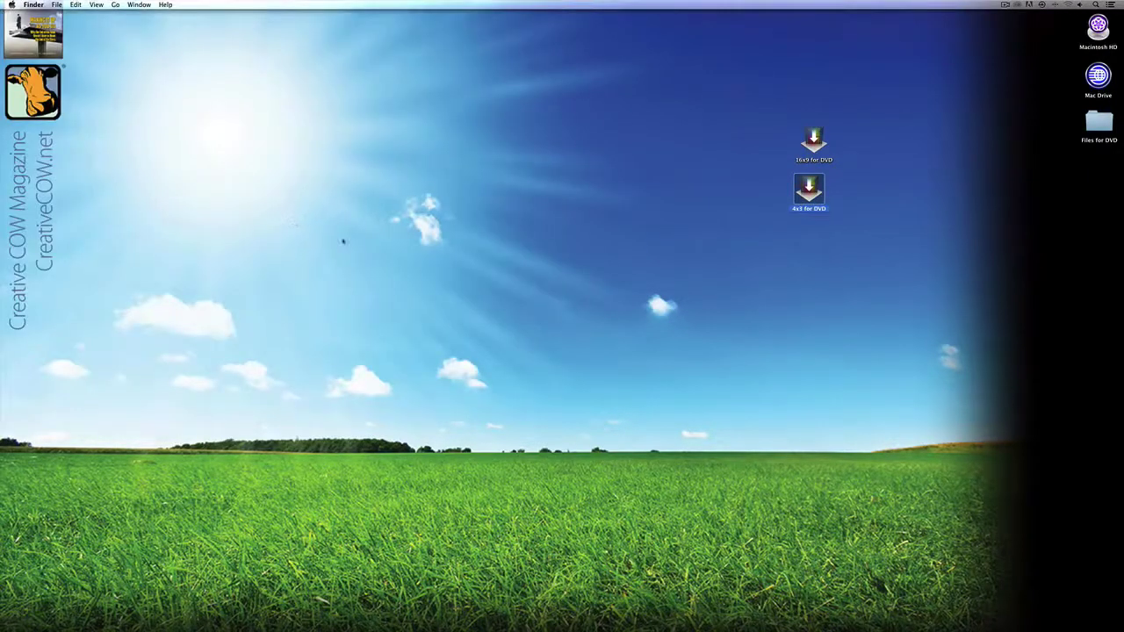
# Open the Files for DVD folder and drop Anamorphic.mov onto the 16x9 for DVD droplet
pyautogui.click(790, 313)
pyautogui.doubleClick(1099, 123)
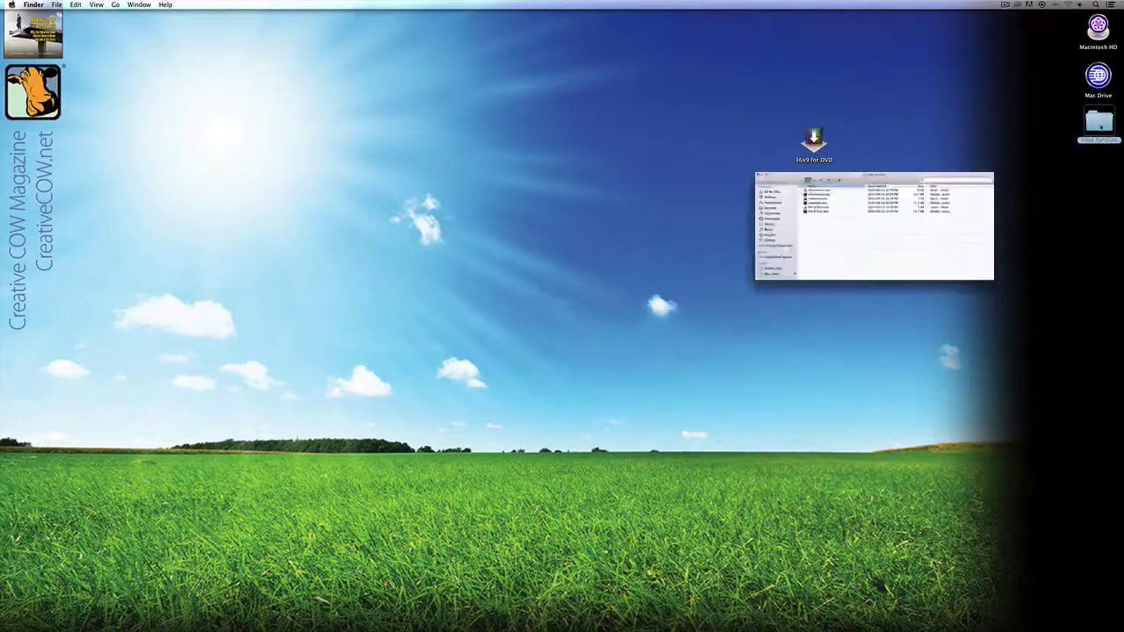
pyautogui.moveTo(709, 228); pyautogui.dragTo(499, 203)
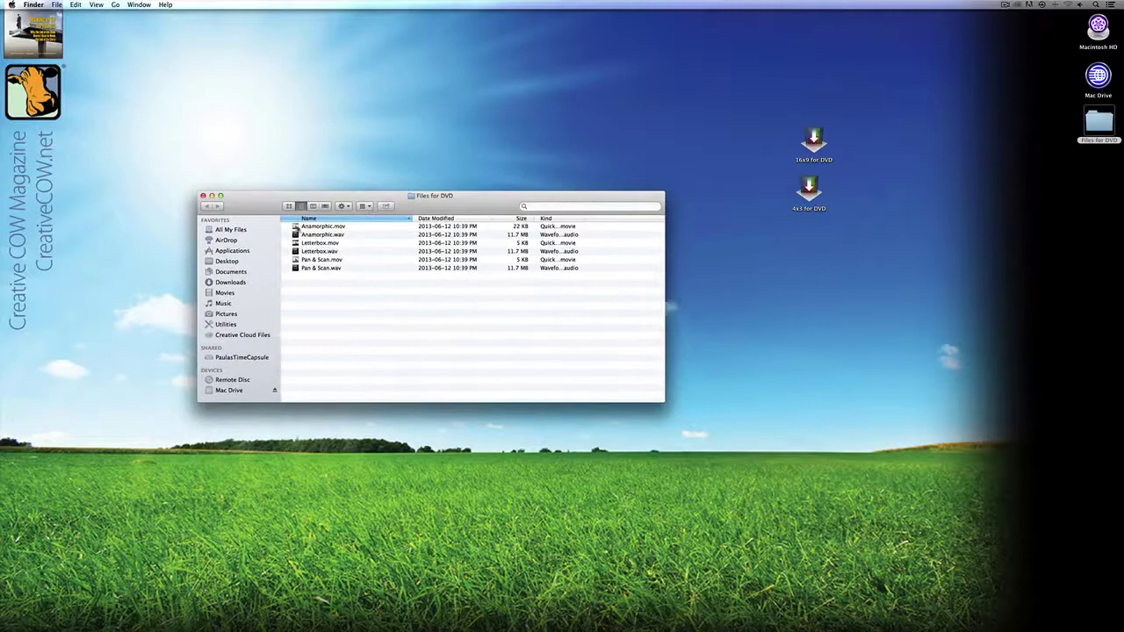
pyautogui.moveTo(297, 227); pyautogui.dragTo(809, 142)
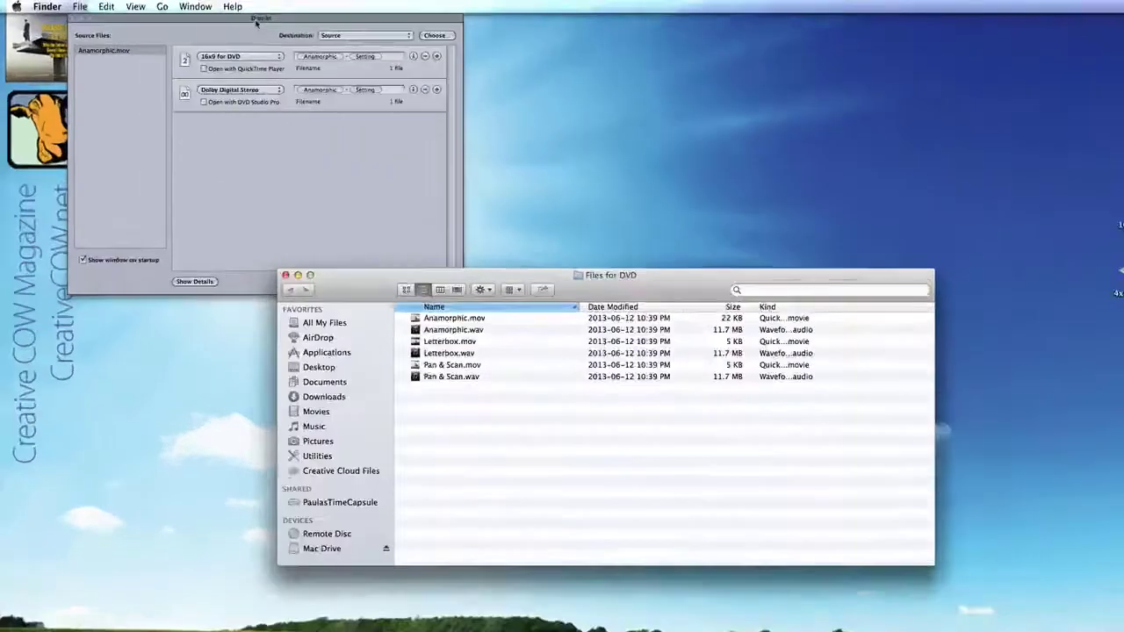
# Submit Anamorphic.mov for encoding on This Computer with High priority
pyautogui.click(233, 73)
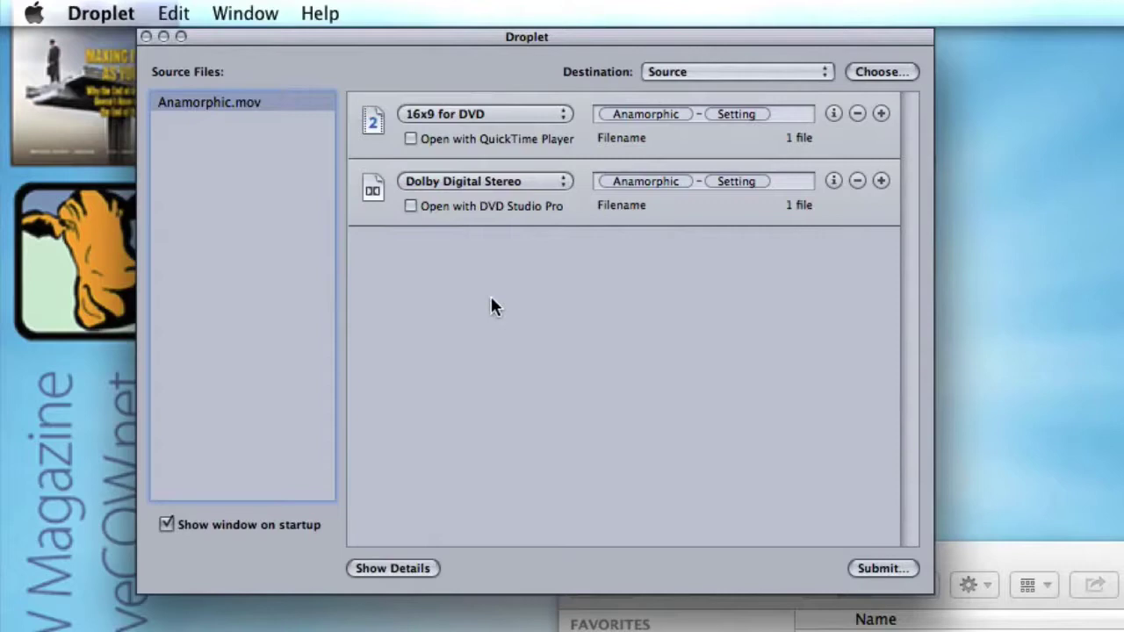
pyautogui.click(881, 568)
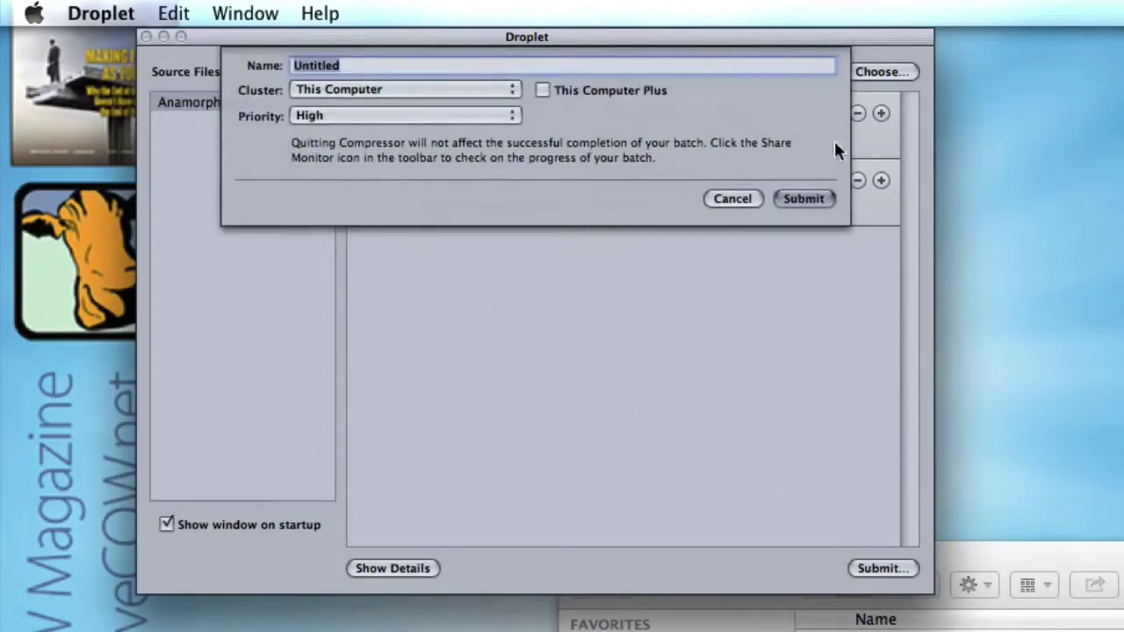
pyautogui.click(801, 198)
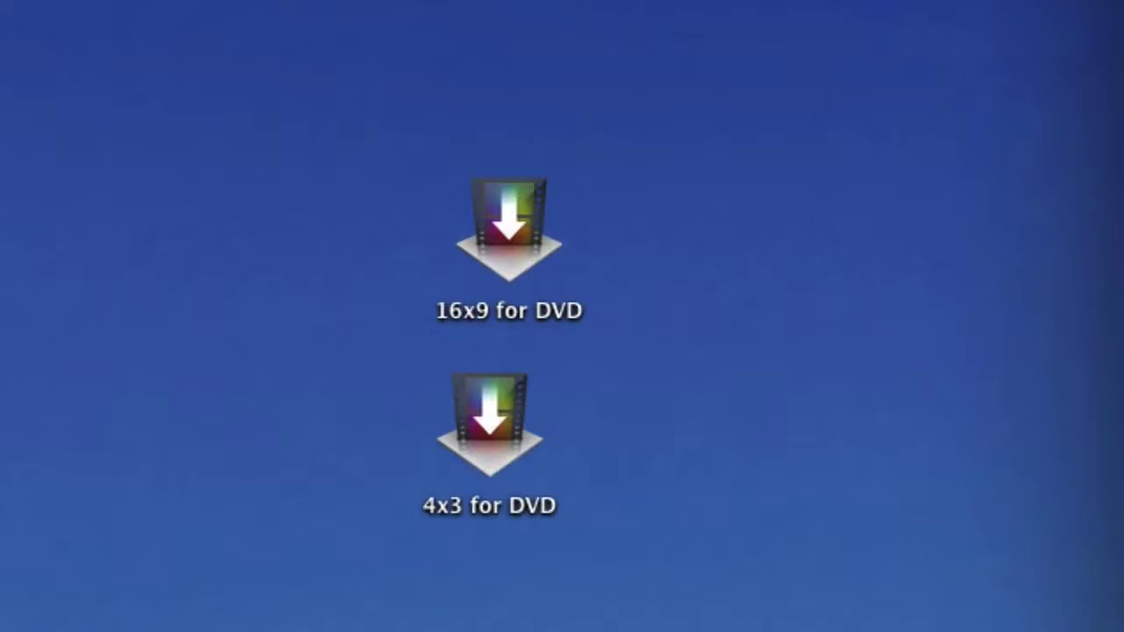
# Drop Letterbox.mov and Pan & Scan.mov onto 4x3 for DVD, and Anamorphic.mov onto 16x9
pyautogui.moveTo(5, 274); pyautogui.dragTo(490, 450)
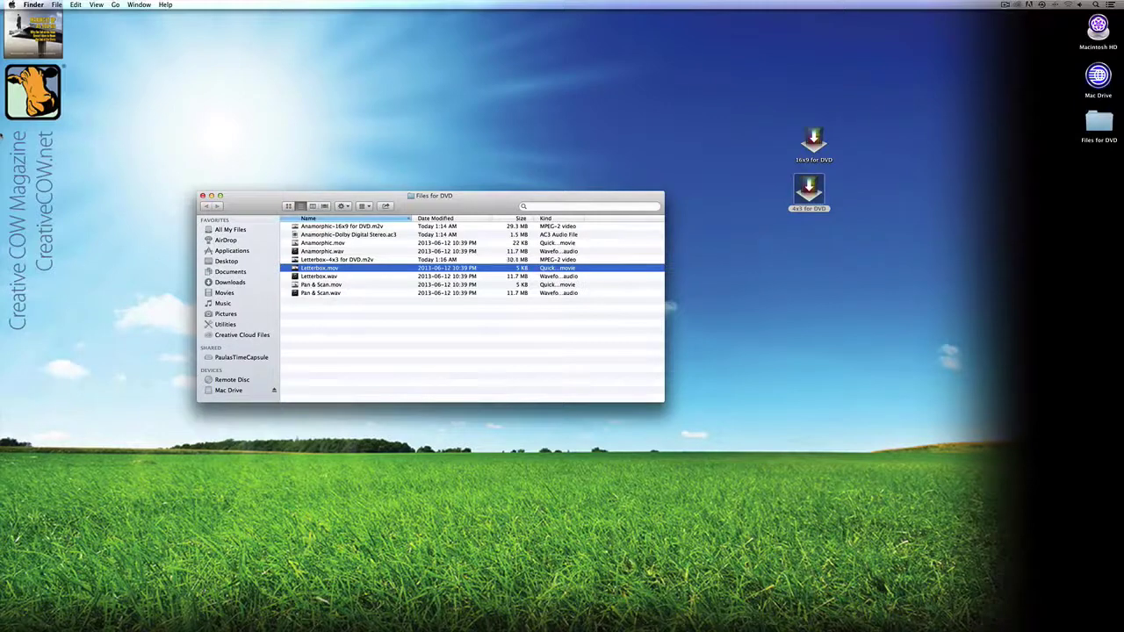
pyautogui.click(377, 345)
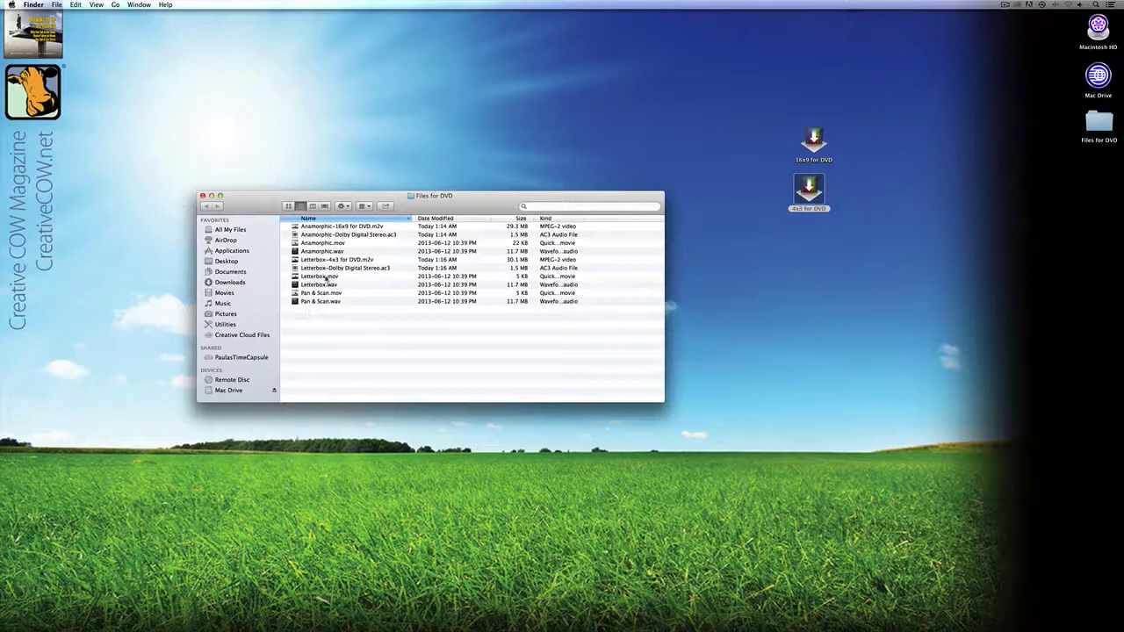
pyautogui.moveTo(324, 277); pyautogui.dragTo(806, 193)
pyautogui.moveTo(299, 246); pyautogui.dragTo(812, 142)
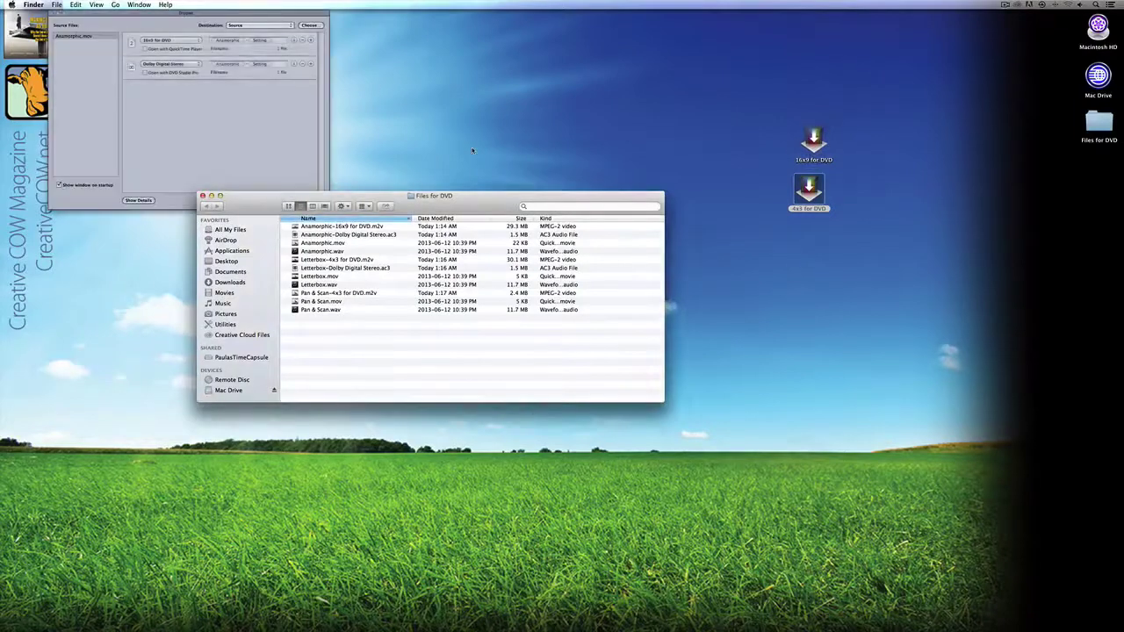
# Close the pending Anamorphic.mov Droplet window without encoding
pyautogui.click(243, 133)
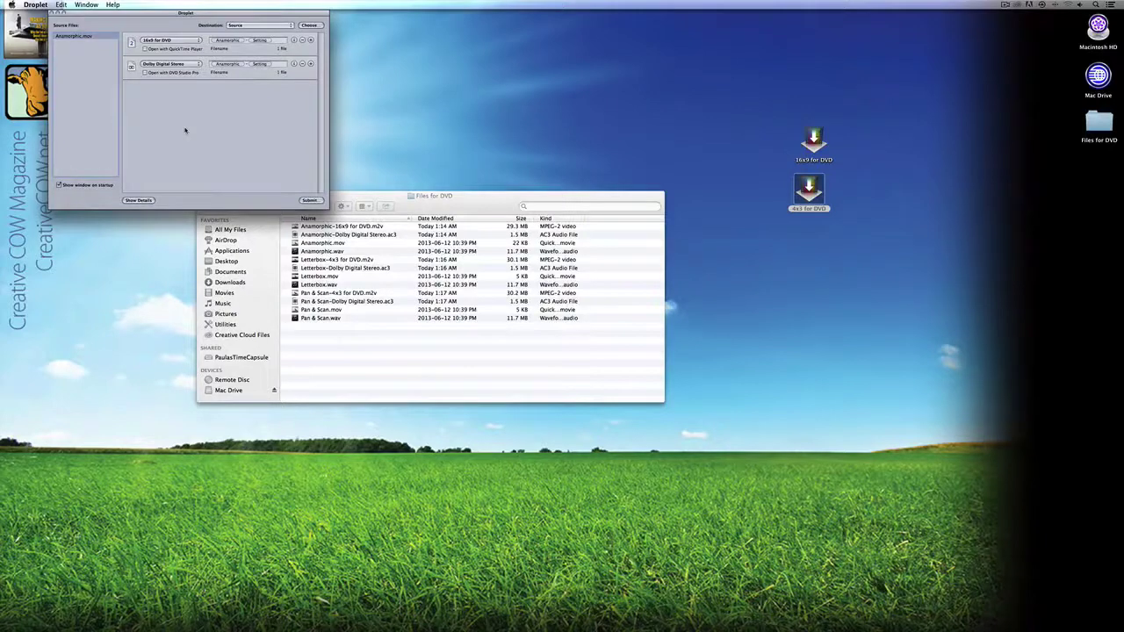
pyautogui.click(52, 13)
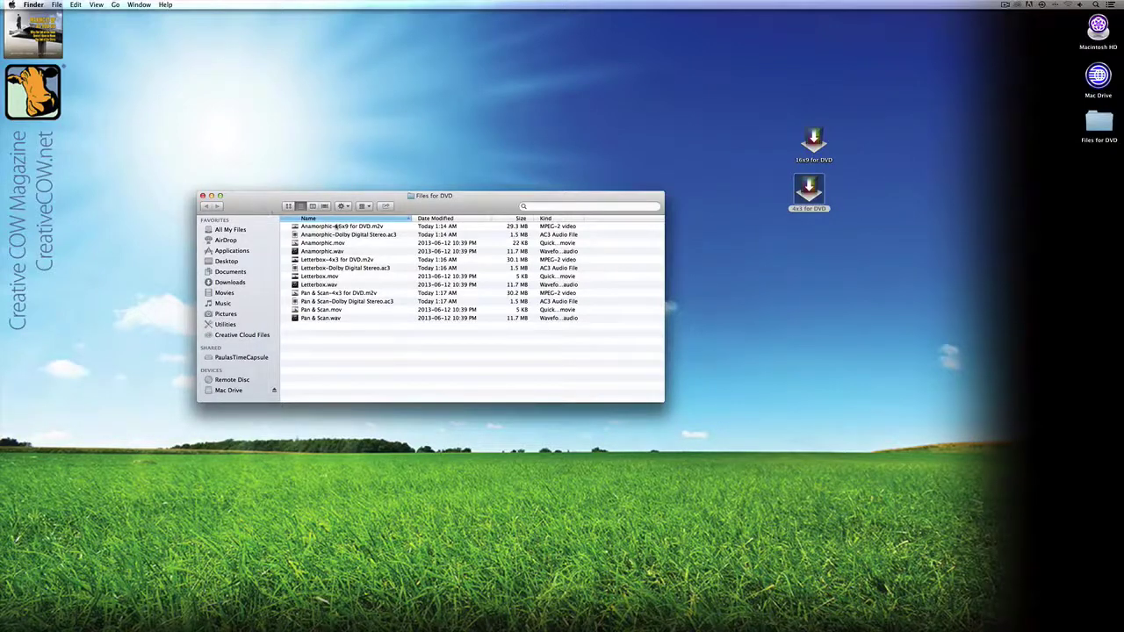
# Quick Look the Anamorphic-16x9 and Letterbox-4x3 for DVD.m2v videos to confirm they play
pyautogui.click(335, 226)
pyautogui.press('space')
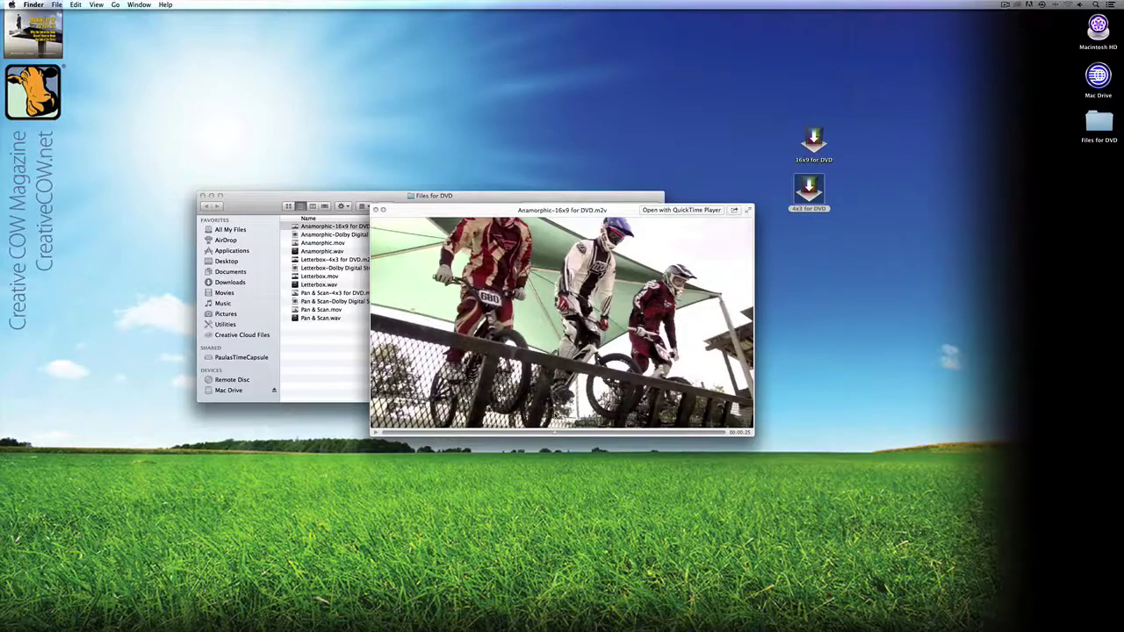
pyautogui.press('space')
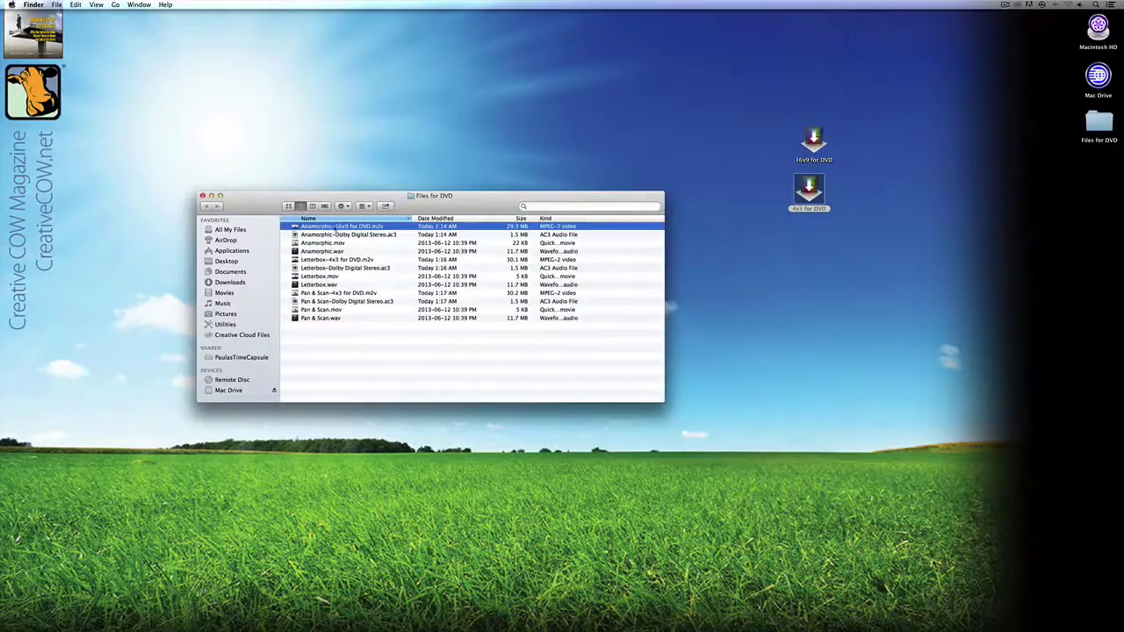
pyautogui.click(334, 261)
pyautogui.press('space')
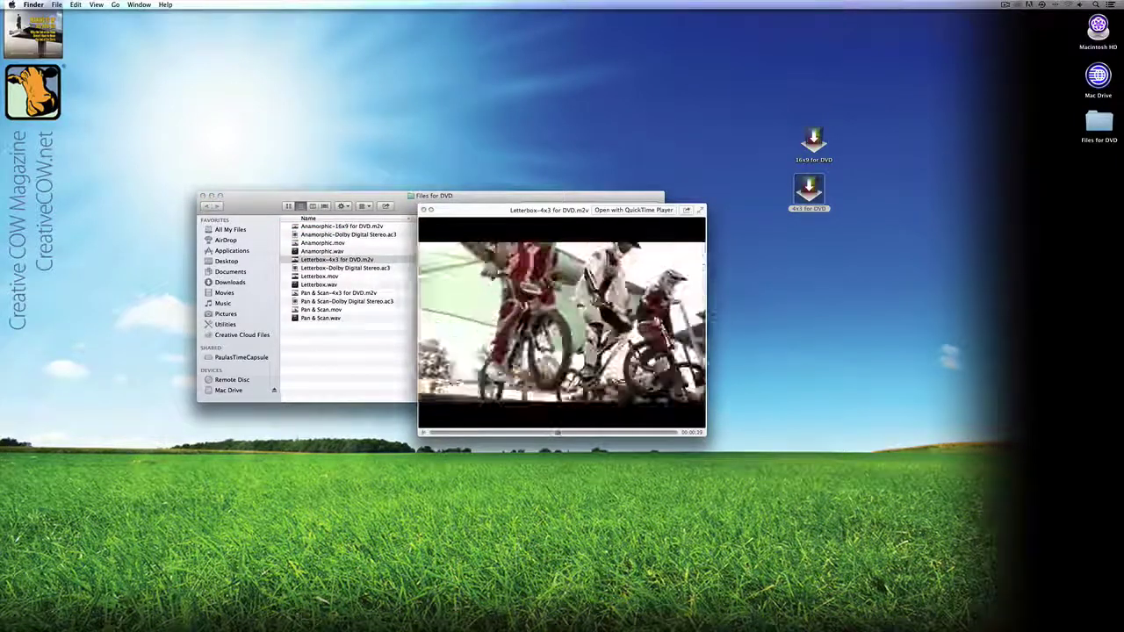
pyautogui.press('space')
# Preview Anamorphic-16x9 again, then Pan & Scan-4x3 for DVD.m2v, confirming the BMX footage
pyautogui.click(342, 227)
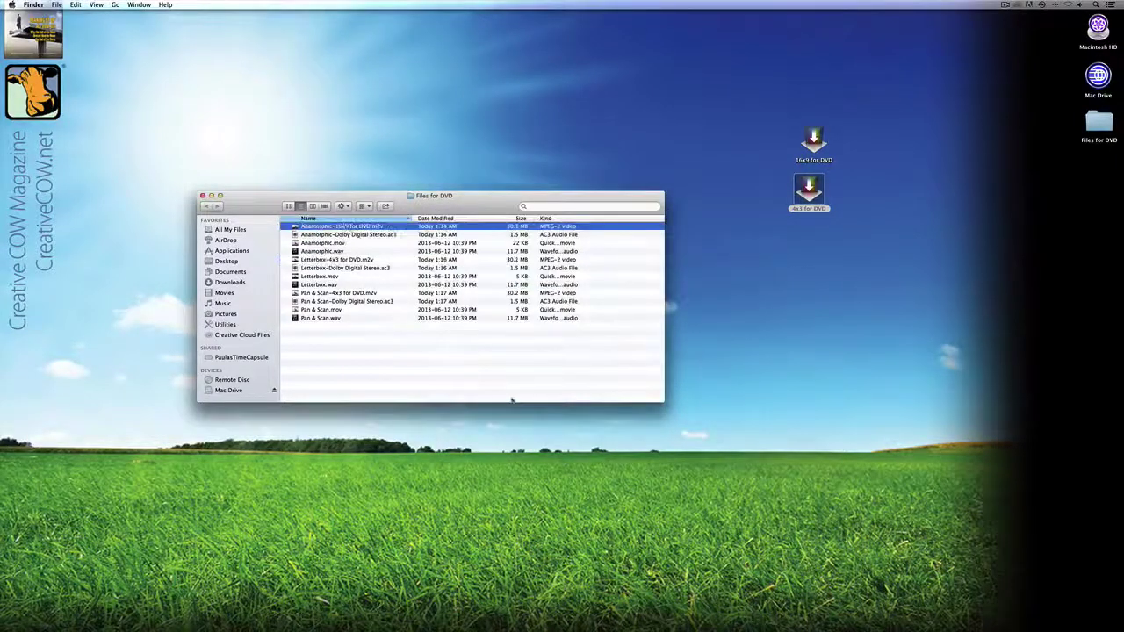
pyautogui.press('space')
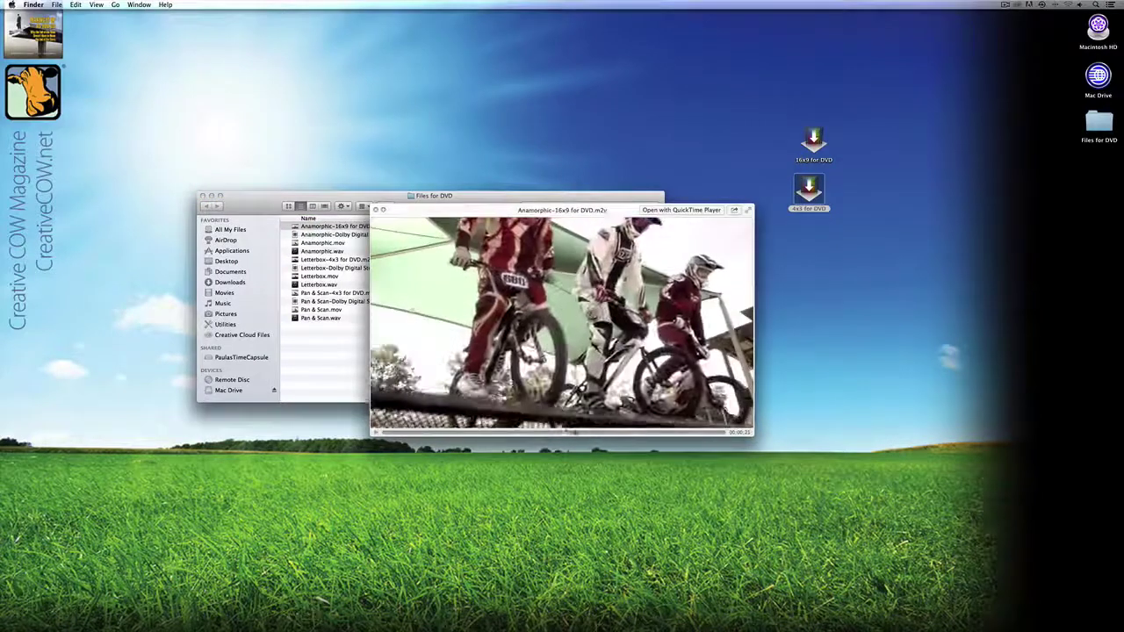
pyautogui.press('space')
pyautogui.click(316, 294)
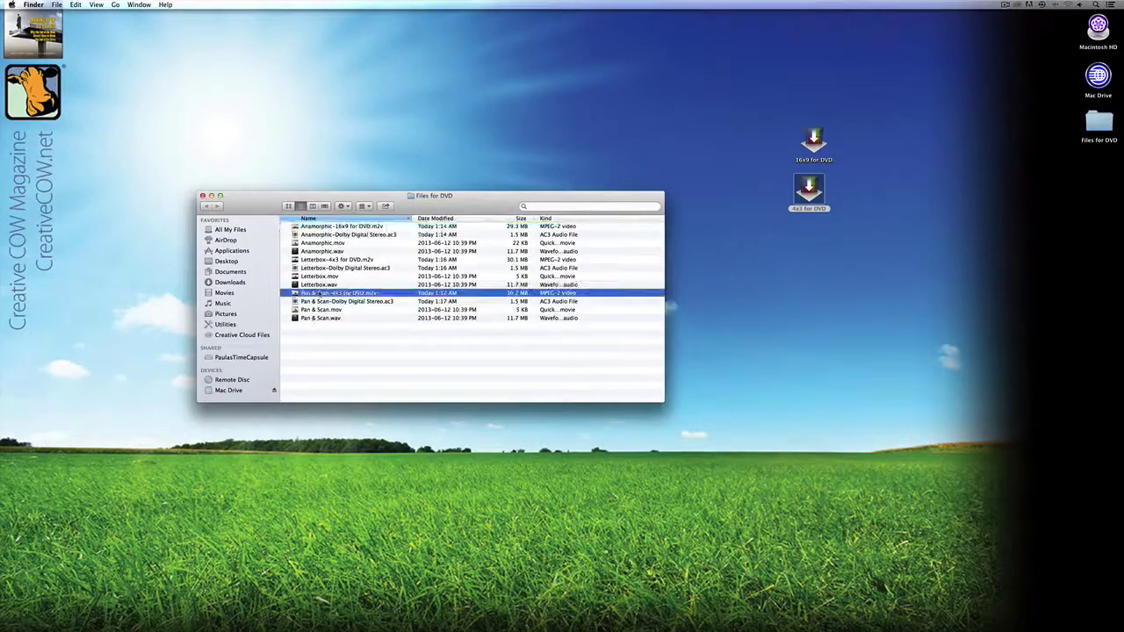
pyautogui.press('space')
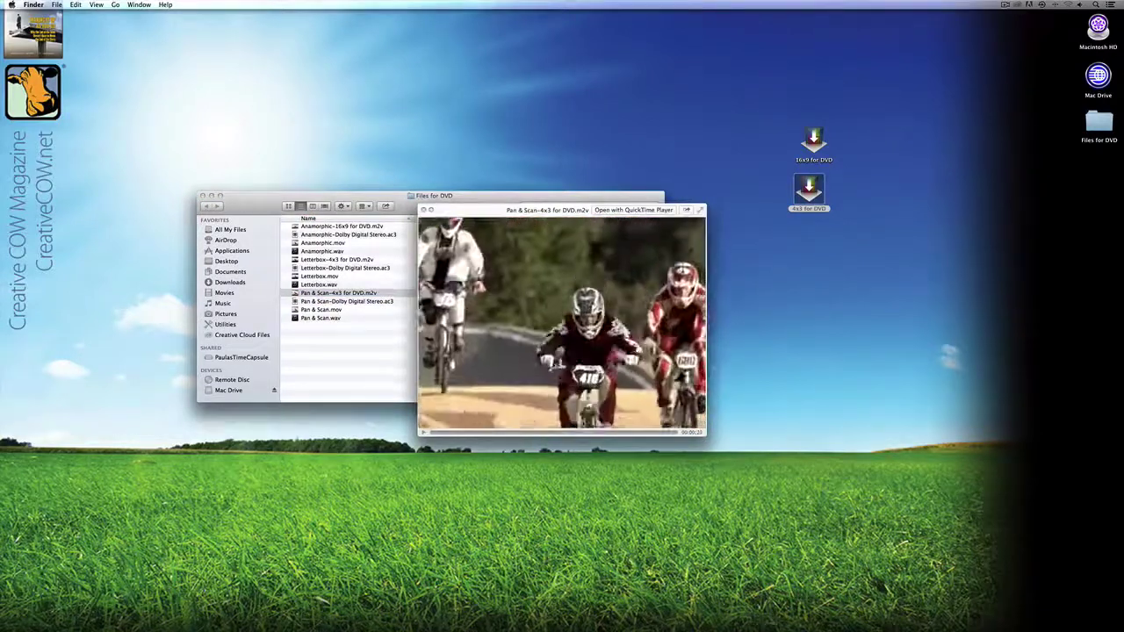
pyautogui.press('space')
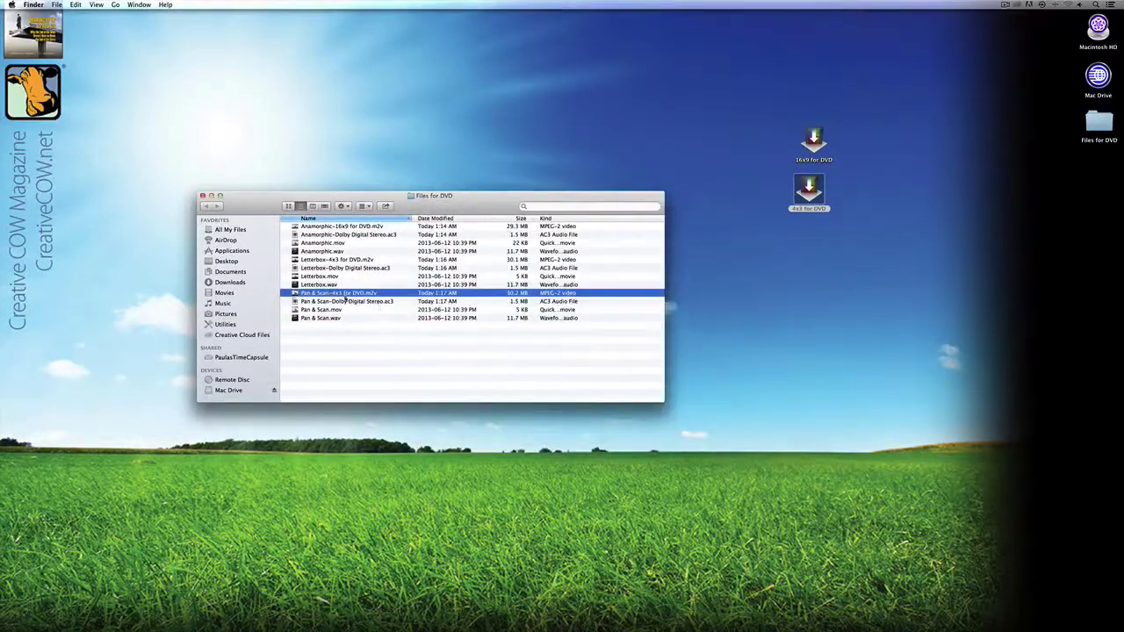
# Open Pan & Scan-4x3 for DVD.m2v with MediaInfo Mac to view its MPEG-2, 720x480, 4:3 stream details
pyautogui.rightClick(332, 292)
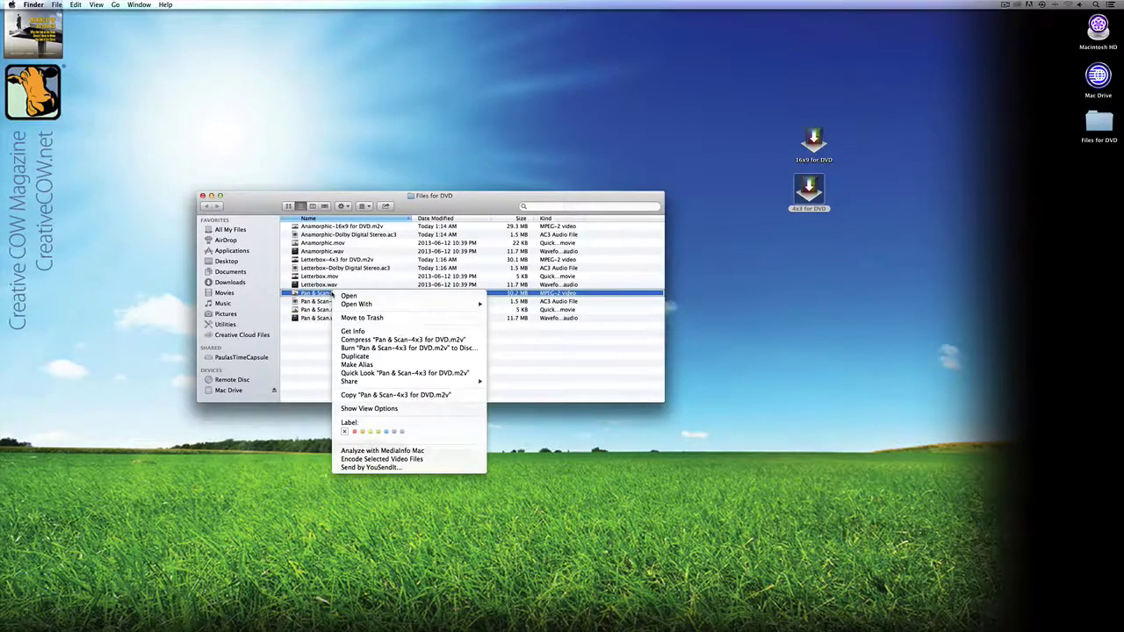
pyautogui.moveTo(356, 304)
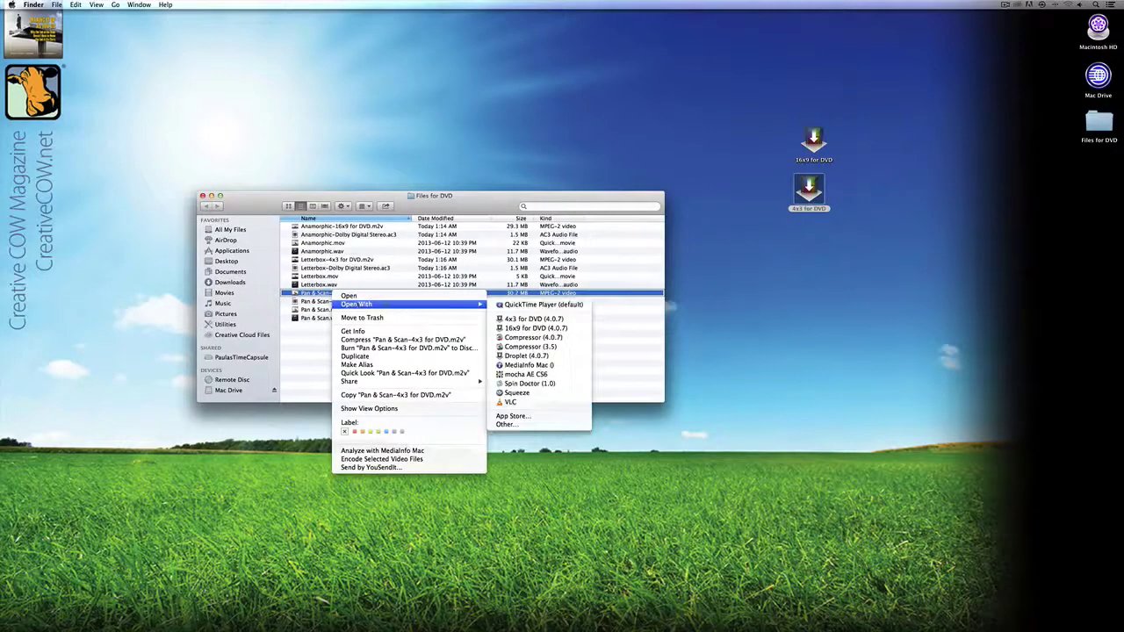
pyautogui.click(572, 365)
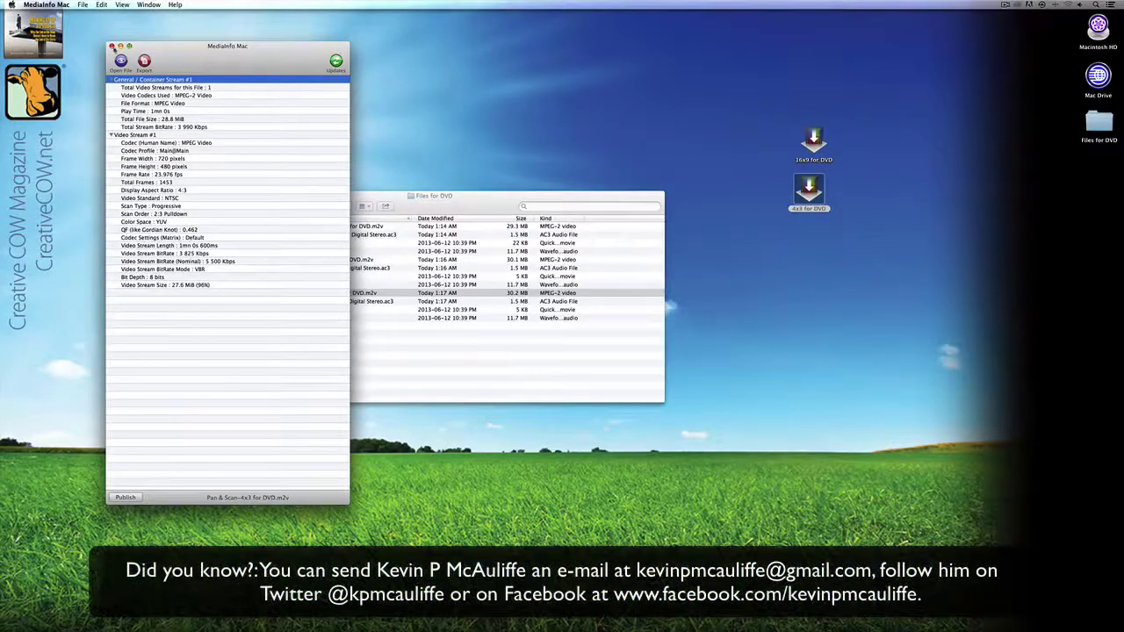
# Close the MediaInfo Mac window and the Files for DVD Finder window
pyautogui.click(111, 46)
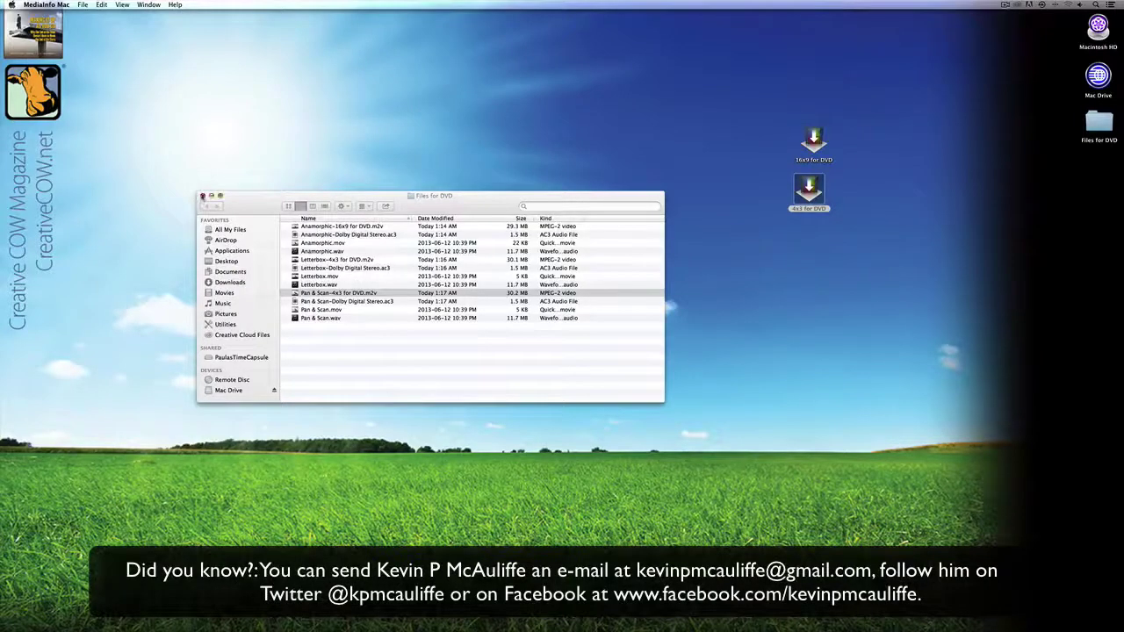
pyautogui.click(201, 196)
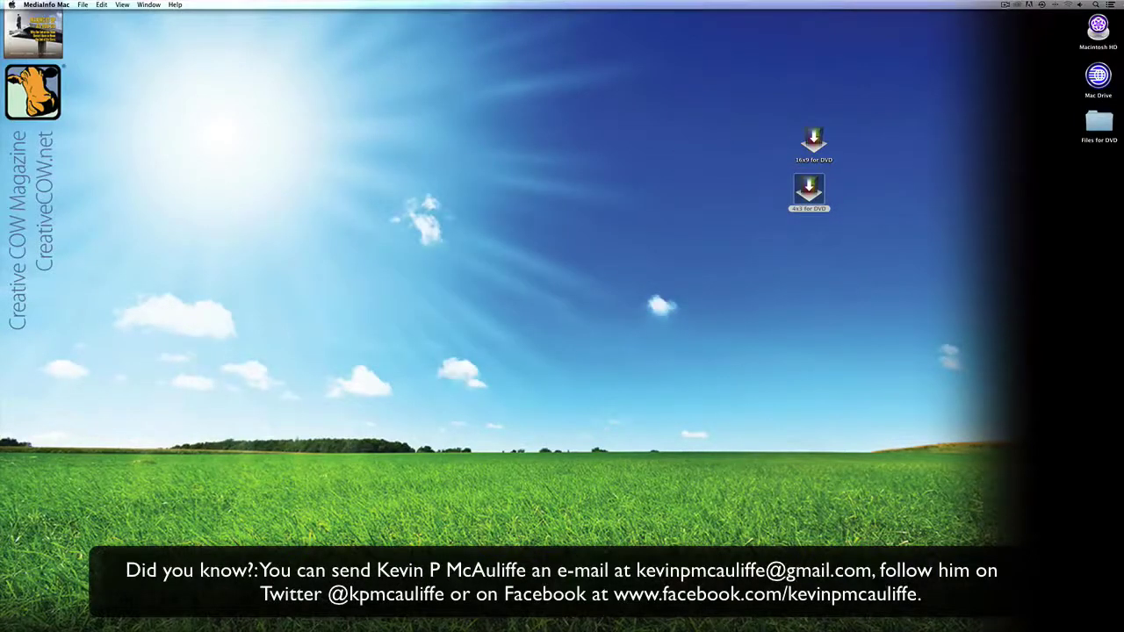